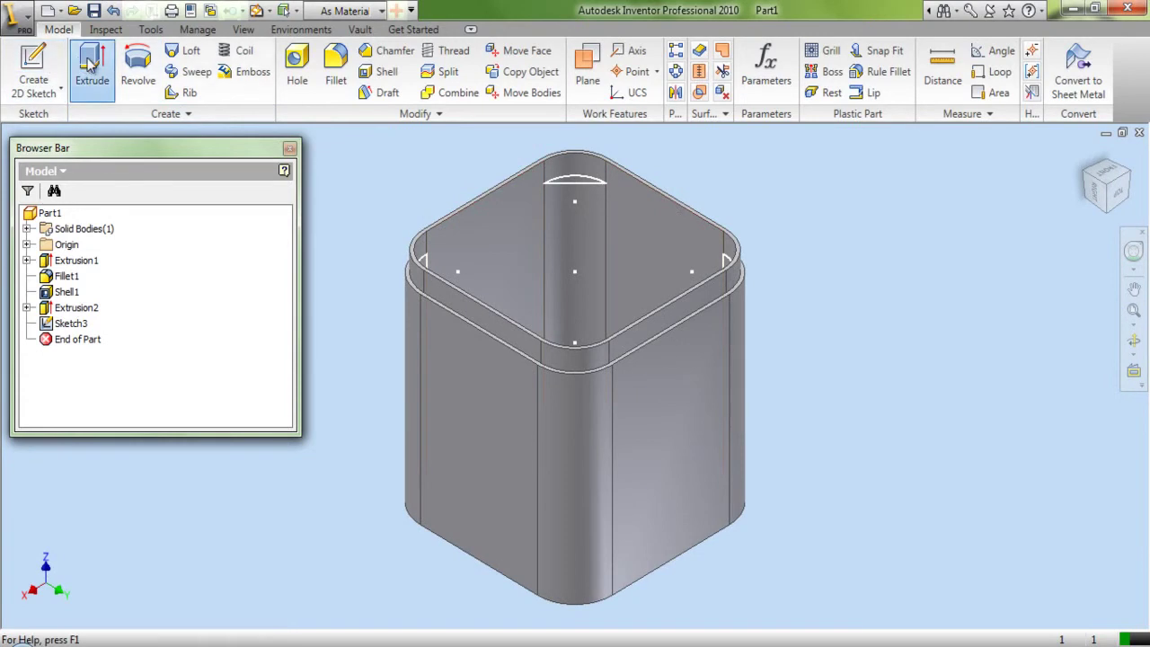
# Select the four rounded corner segments near the box's rim as profiles for an extrusion
pyautogui.scroll(4, 532, 155)
pyautogui.click(609, 209)
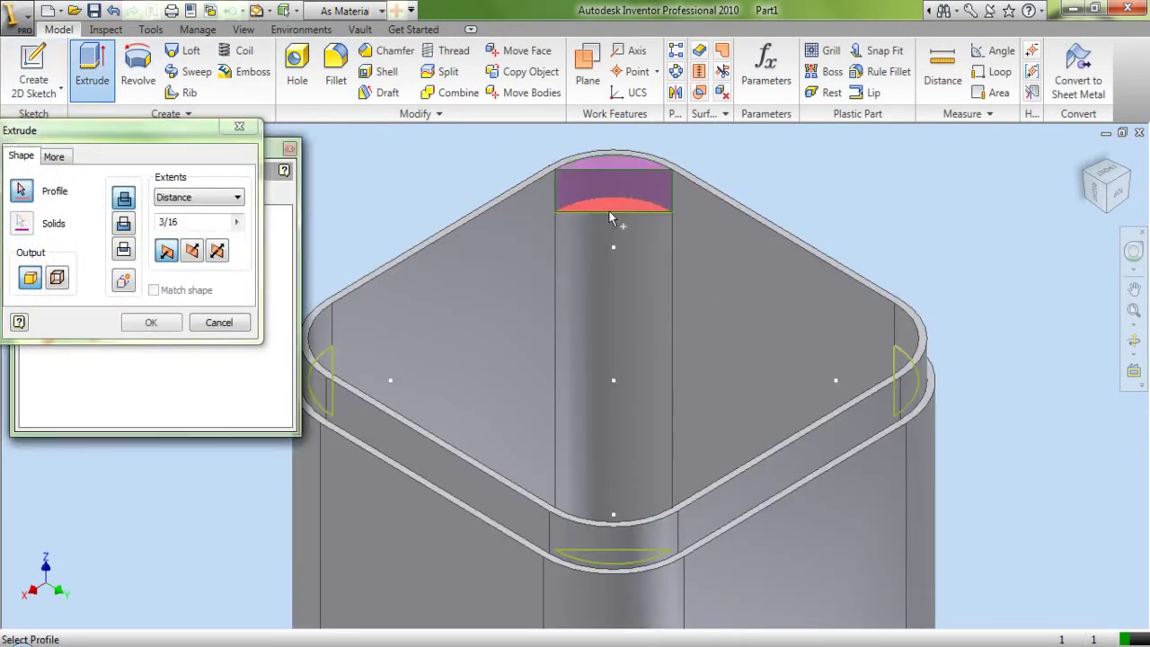
pyautogui.scroll(-3, 607, 211)
pyautogui.click(448, 310)
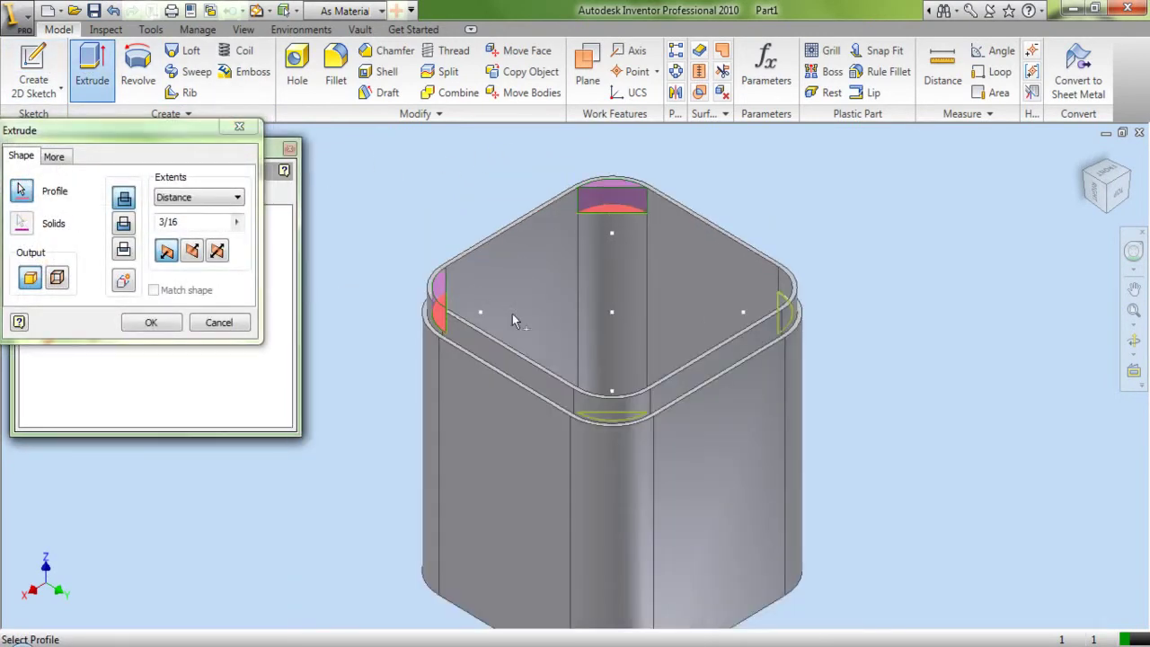
pyautogui.click(615, 421)
pyautogui.click(781, 306)
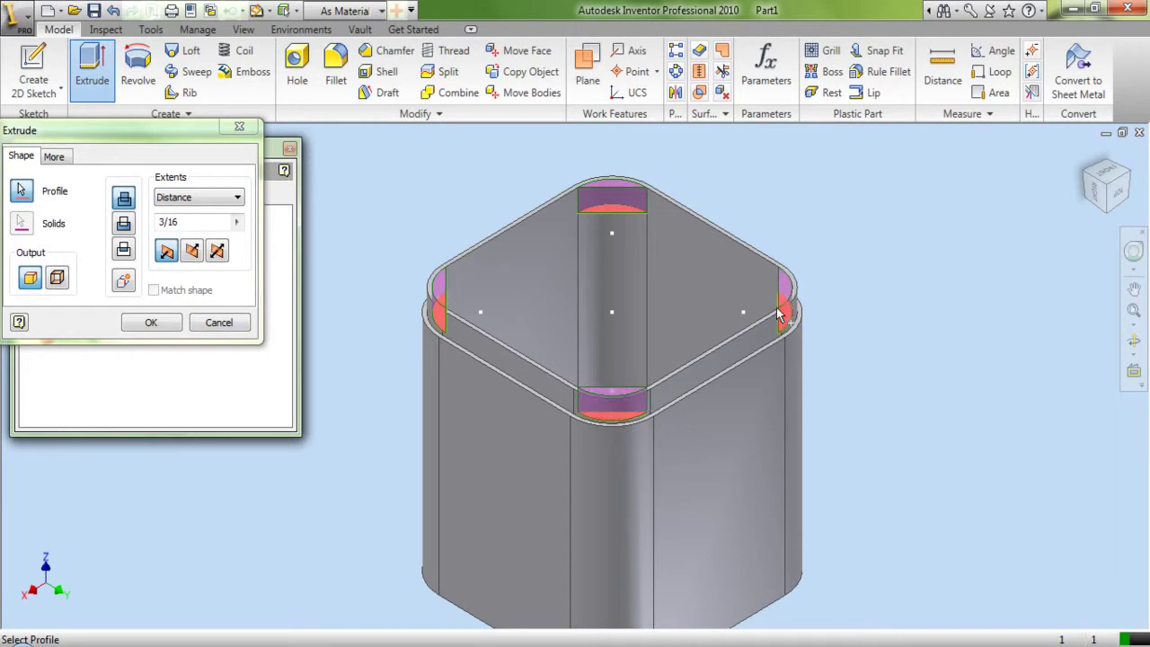
# Extrude the four corner segments down into the box, with the extents set To its inside bottom face
pyautogui.click(192, 252)
pyautogui.click(207, 201)
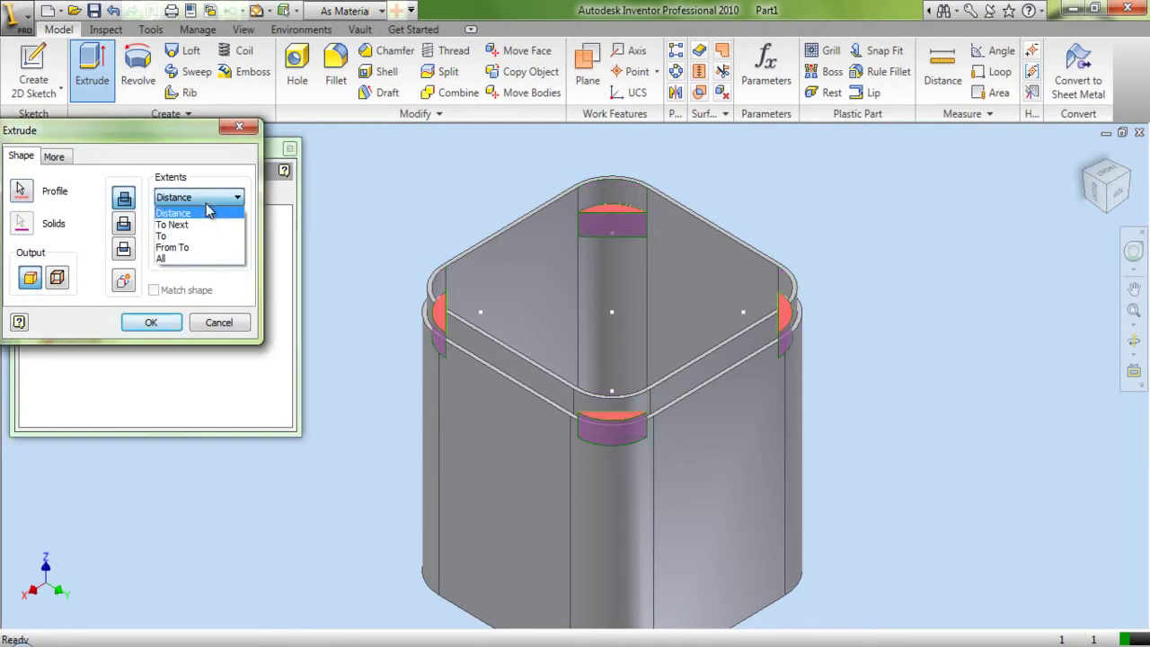
pyautogui.click(235, 233)
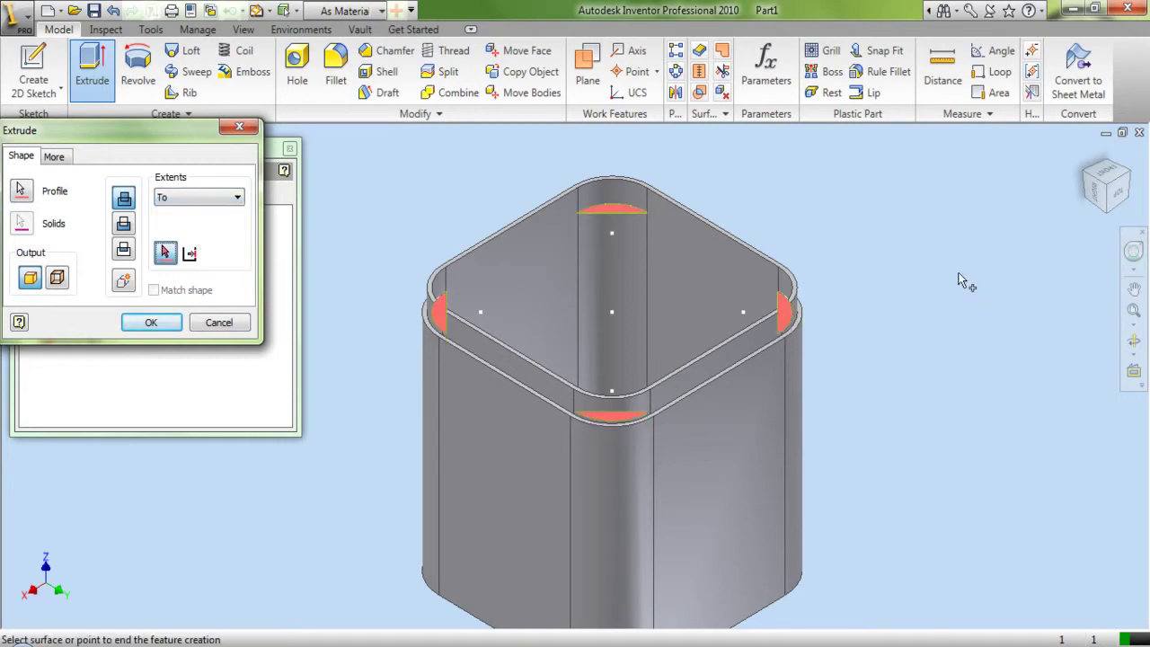
pyautogui.click(1134, 340)
pyautogui.moveTo(802, 325); pyautogui.dragTo(658, 336)
pyautogui.rightClick(661, 348)
pyautogui.click(670, 356)
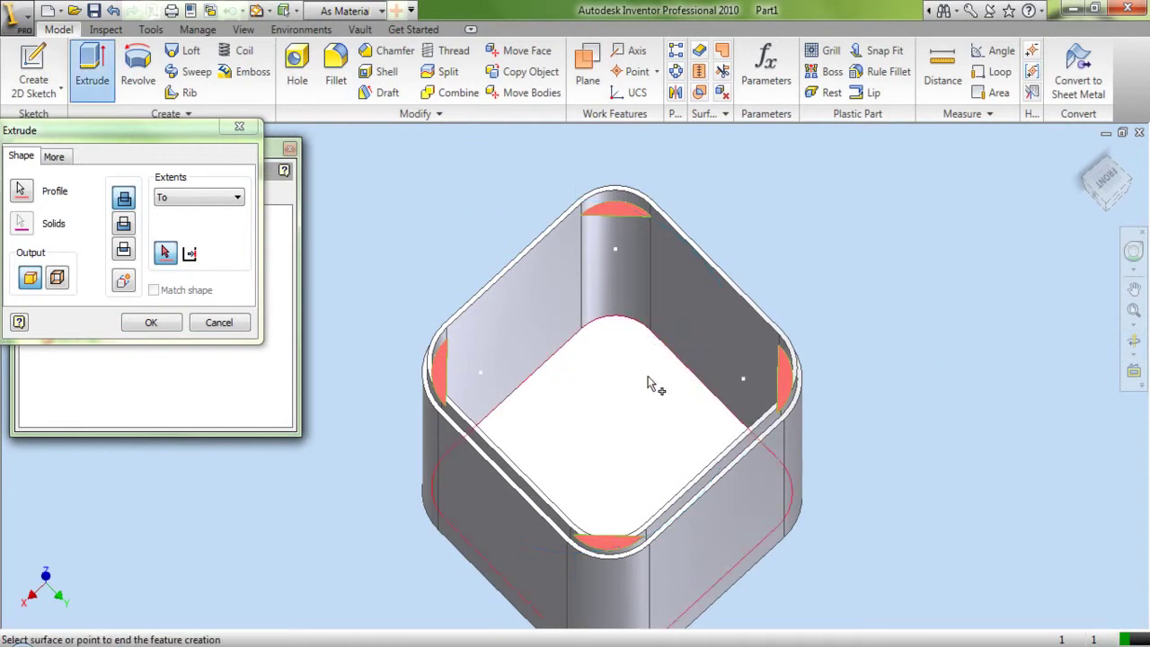
pyautogui.click(611, 383)
pyautogui.click(152, 324)
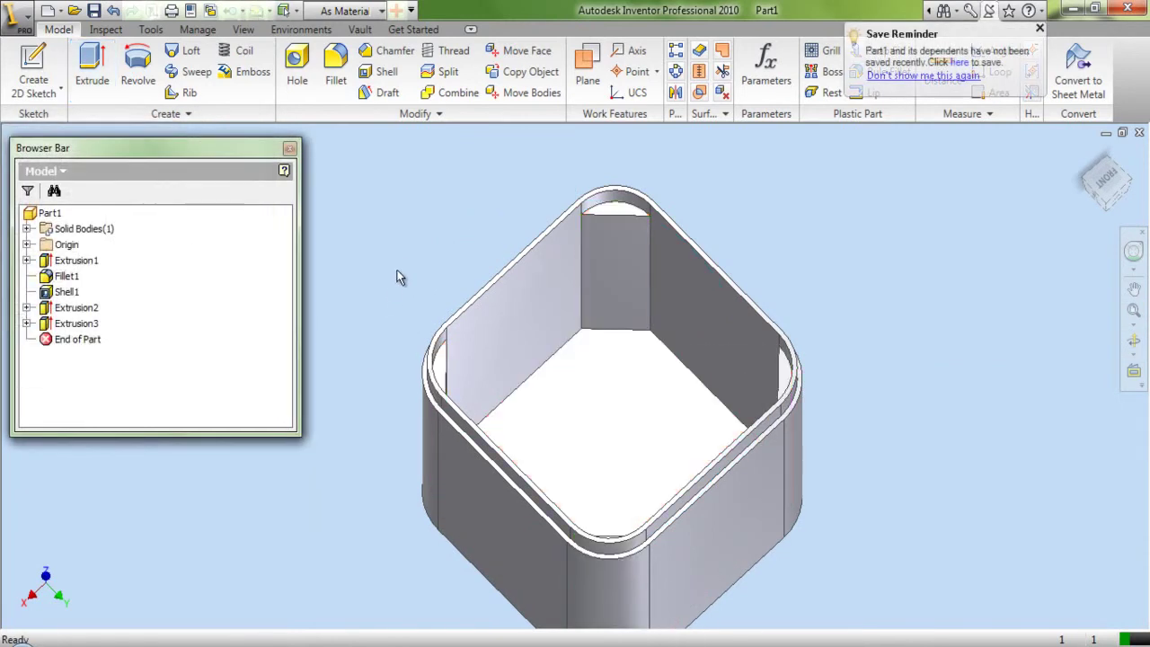
# Start a new 2D sketch on the outer bottom face of the box
pyautogui.click(1134, 340)
pyautogui.moveTo(688, 384); pyautogui.dragTo(665, 315)
pyautogui.press('Escape')
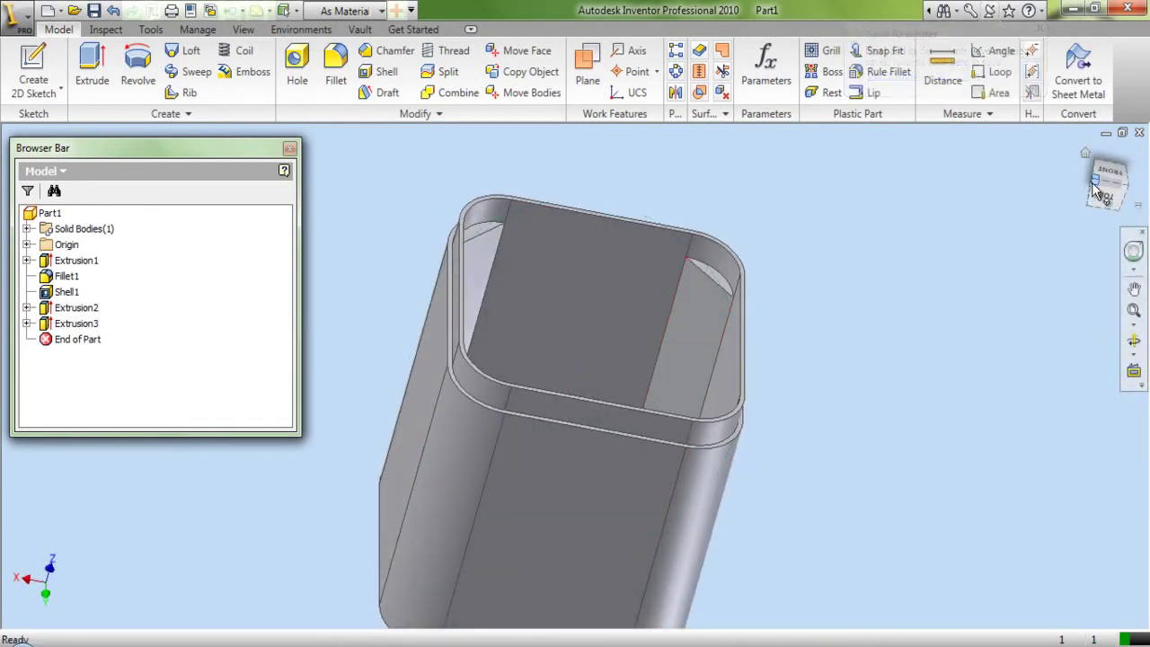
pyautogui.press('F6')
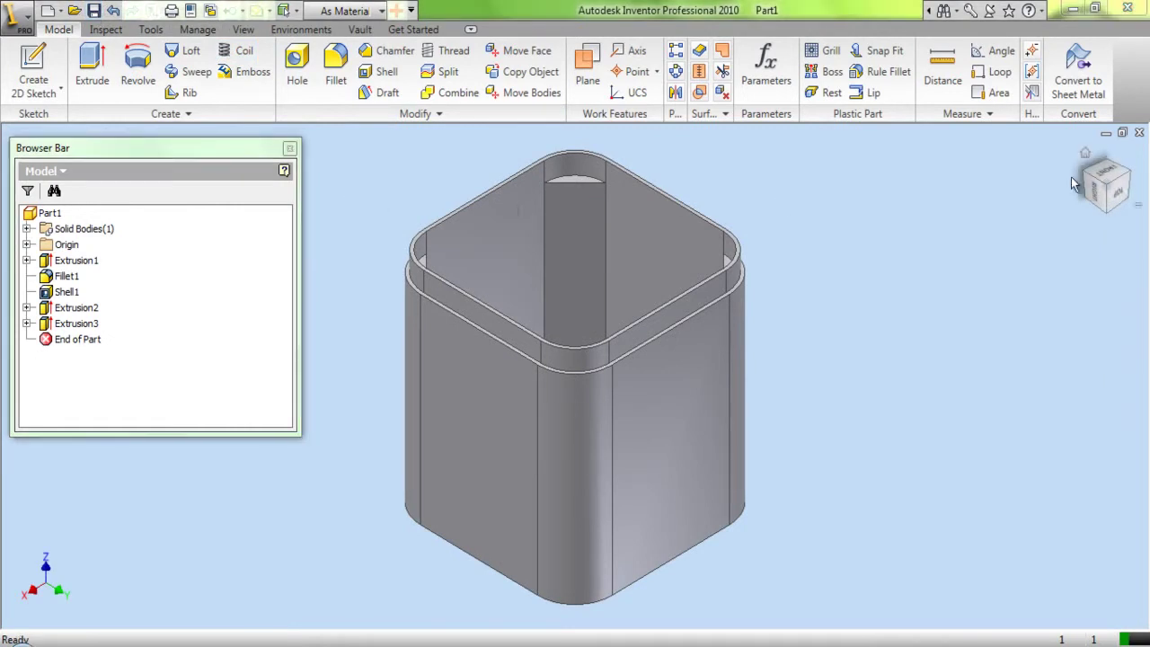
pyautogui.moveTo(1114, 175)
pyautogui.mouseDown()
pyautogui.moveTo(1123, 245)
pyautogui.moveTo(1096, 267)
pyautogui.moveTo(1088, 355)
pyautogui.mouseUp()
pyautogui.press('F6')
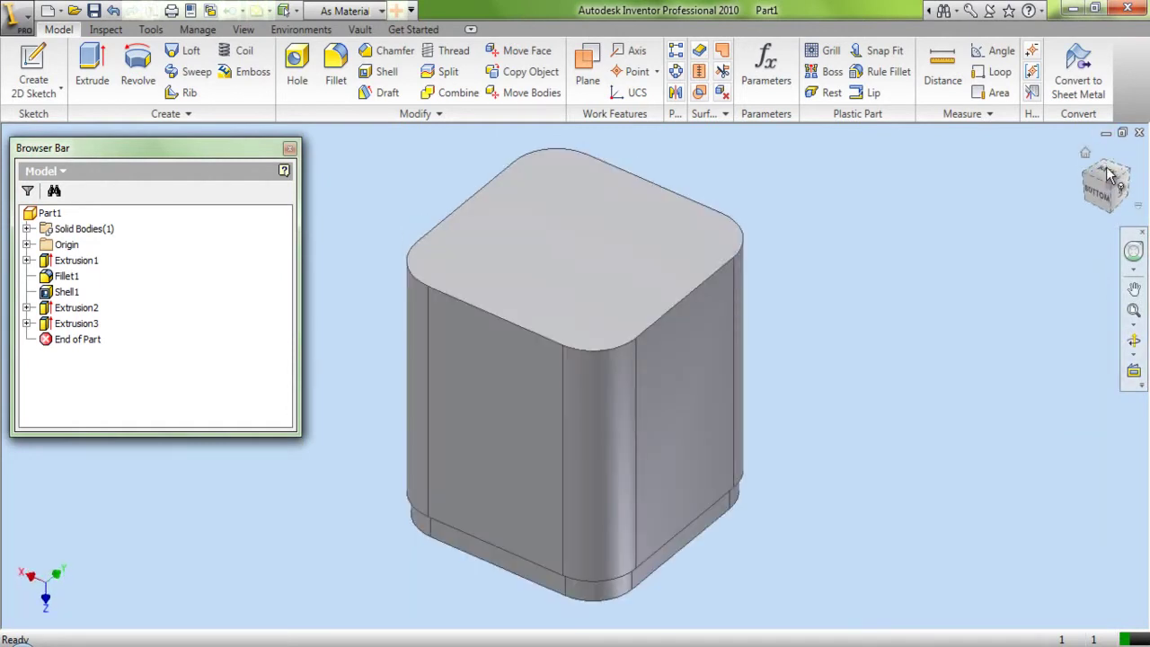
pyautogui.click(1111, 175)
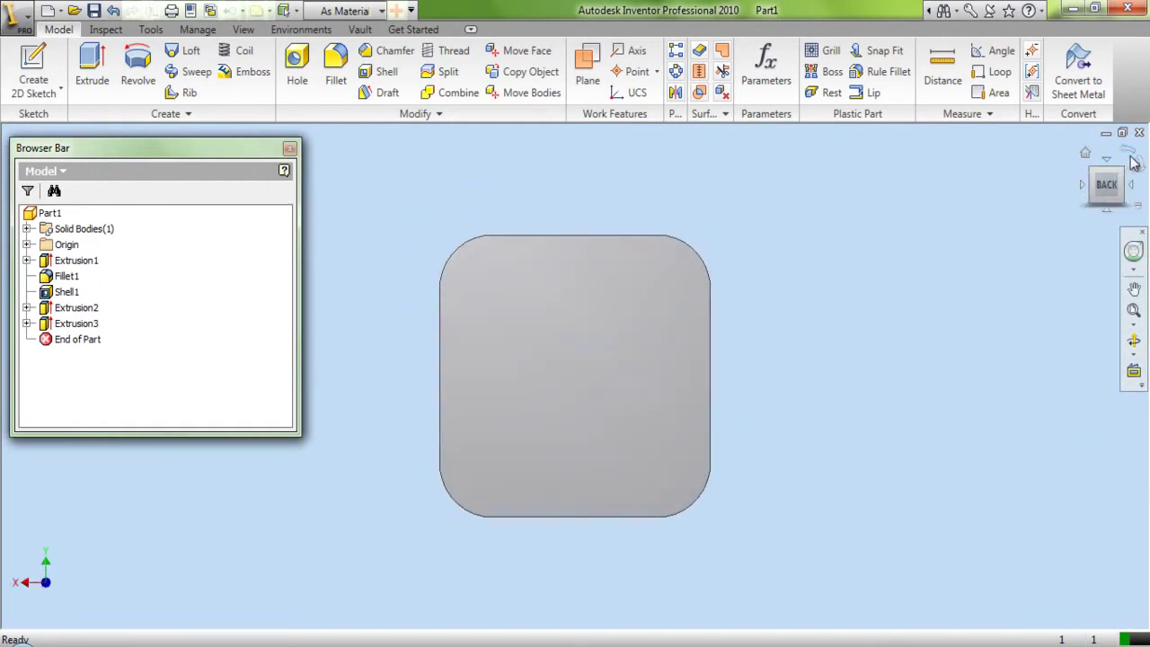
pyautogui.click(1139, 166)
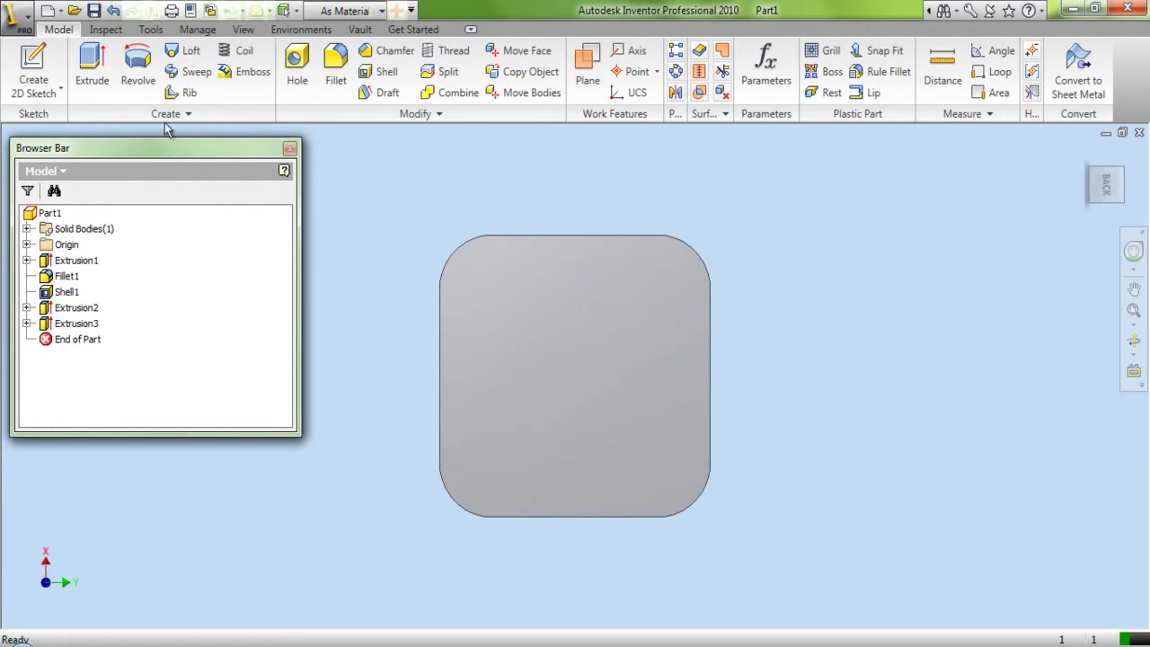
pyautogui.click(44, 60)
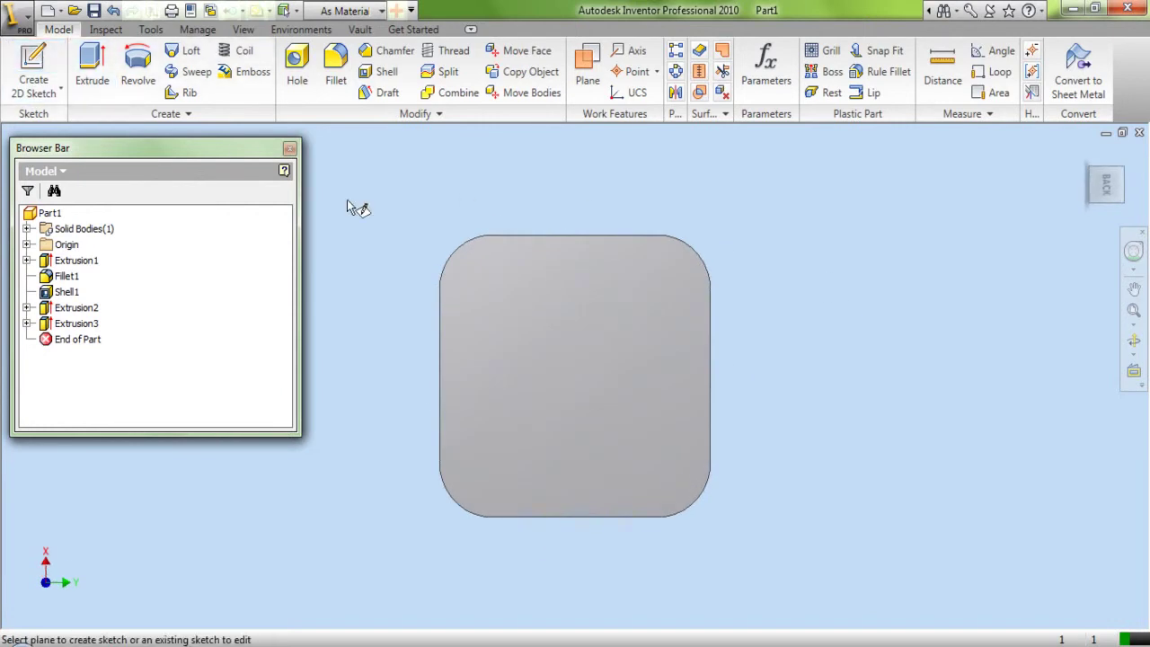
pyautogui.click(535, 339)
# Project the YZ and XZ origin planes into the sketch and convert the projected lines to construction geometry
pyautogui.click(346, 59)
pyautogui.click(27, 244)
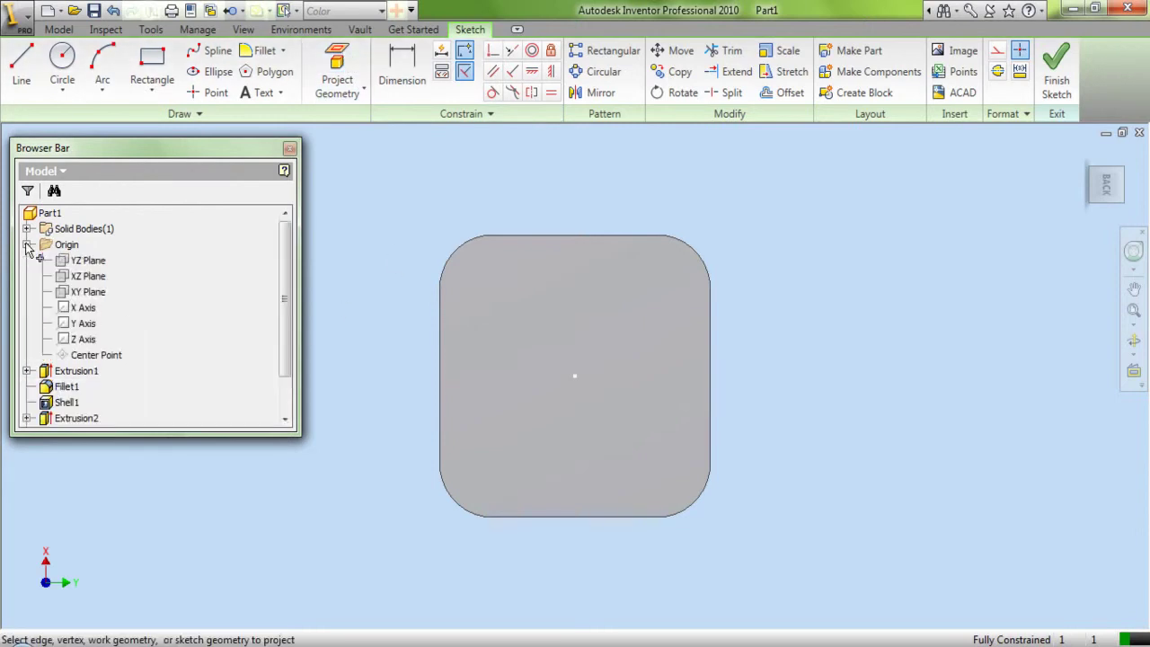
pyautogui.click(78, 282)
pyautogui.rightClick(423, 162)
pyautogui.click(428, 164)
pyautogui.moveTo(352, 154)
pyautogui.mouseDown()
pyautogui.moveTo(799, 475)
pyautogui.moveTo(837, 603)
pyautogui.mouseUp()
pyautogui.click(997, 50)
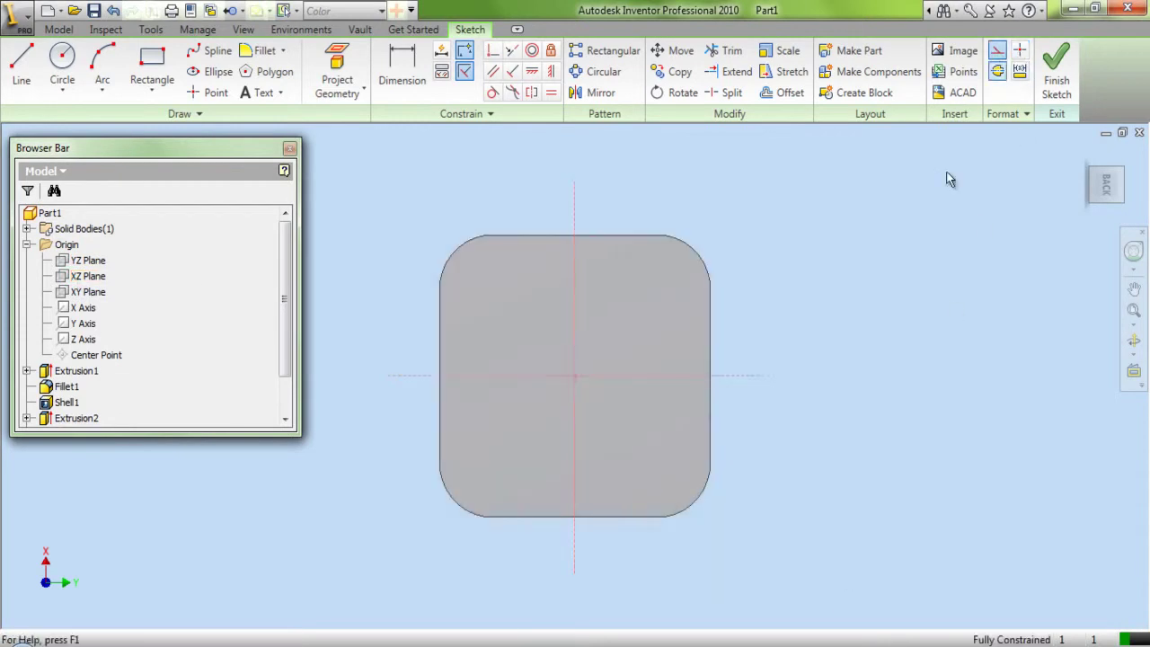
pyautogui.click(841, 296)
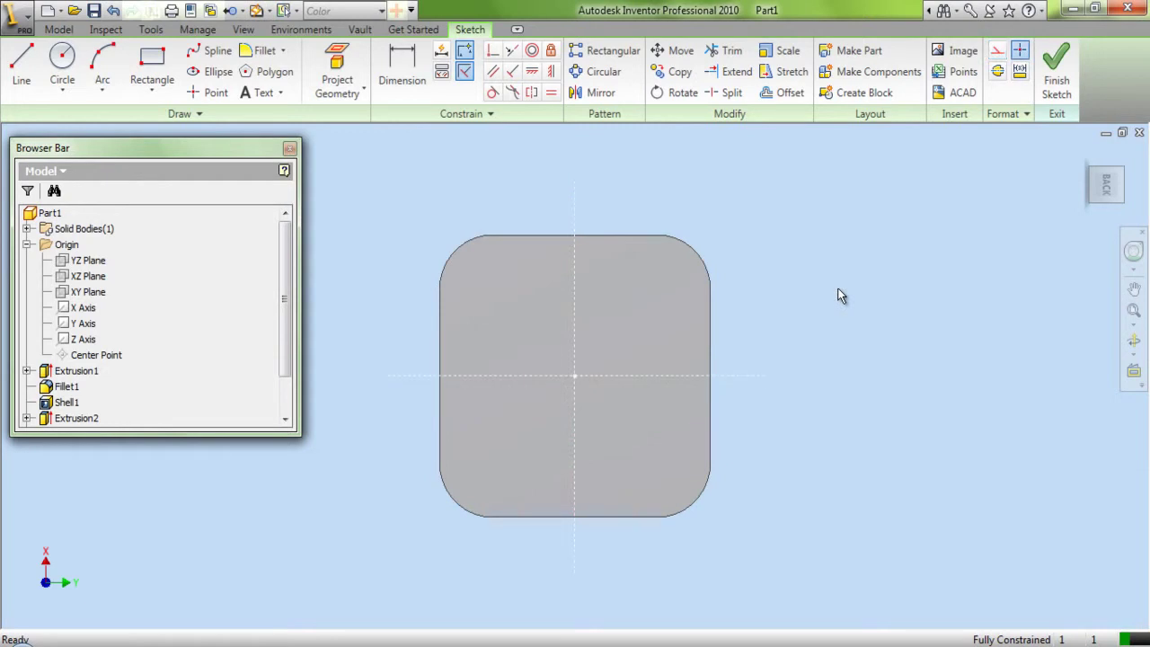
# Project the outline of the bottom face into the sketch as construction geometry
pyautogui.click(997, 50)
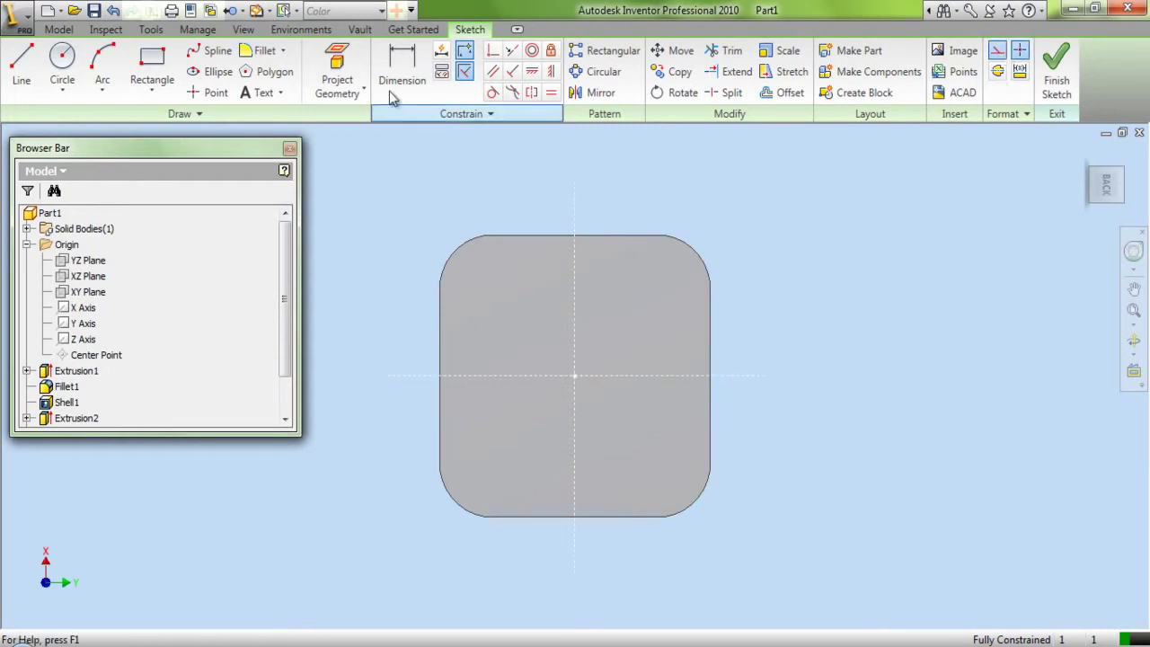
pyautogui.click(336, 72)
pyautogui.click(508, 286)
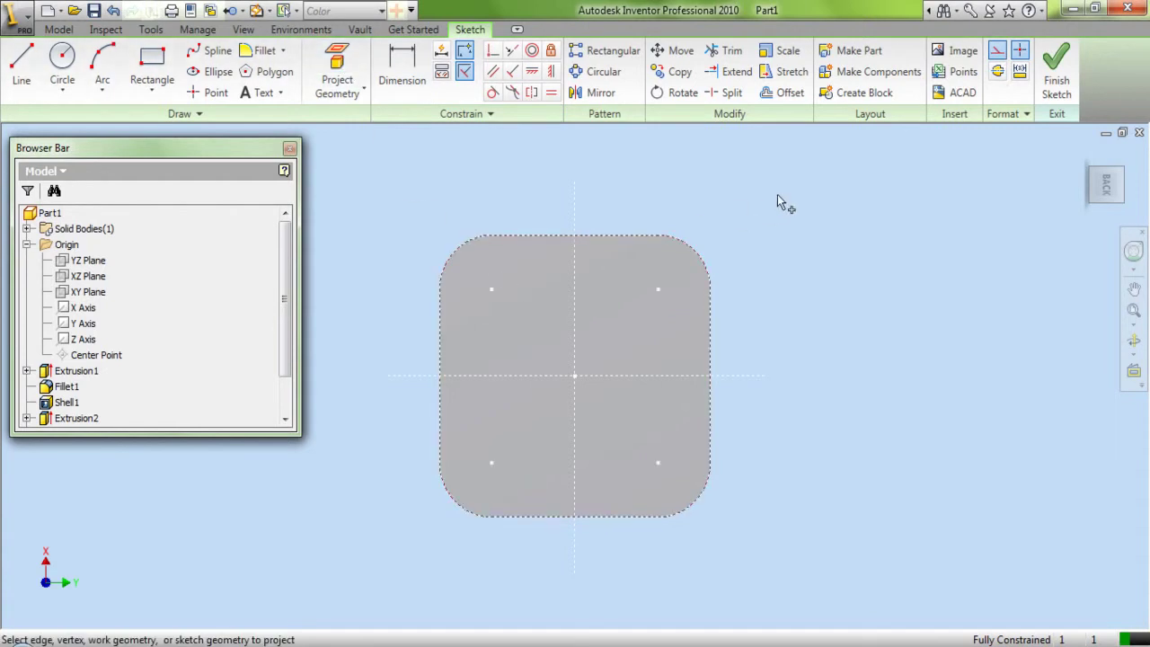
pyautogui.rightClick(778, 194)
pyautogui.click(818, 209)
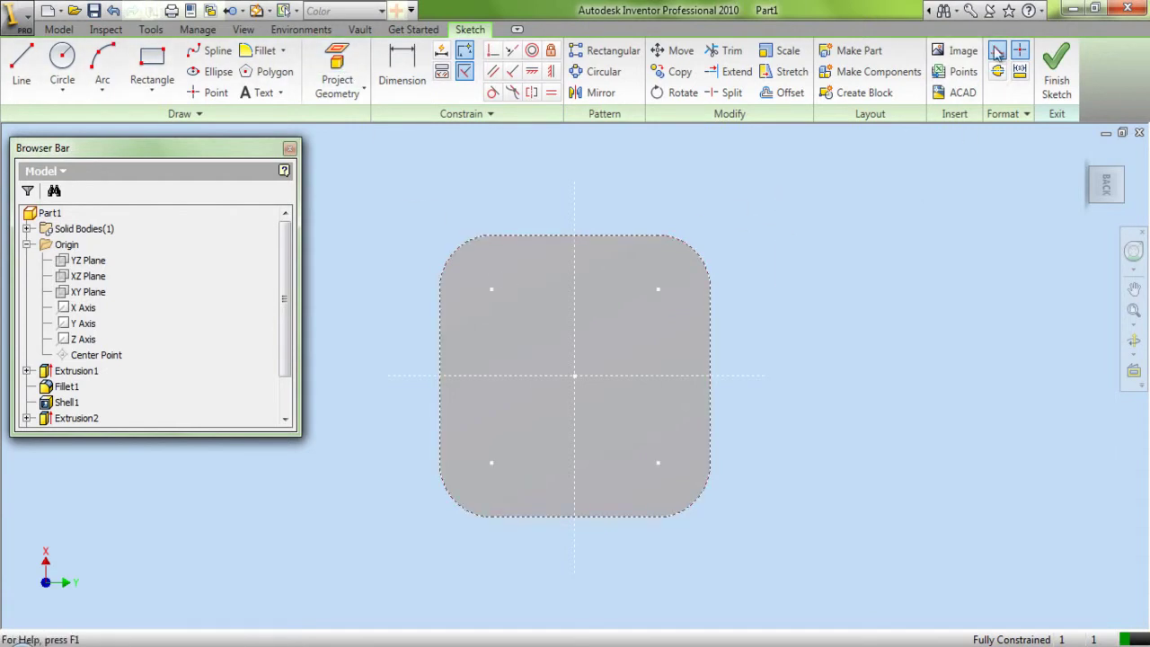
# Add a text frame on the upper half of the bottom face and enter "Magnetized" with "Pin Box" on a second line
pyautogui.click(260, 94)
pyautogui.moveTo(515, 270); pyautogui.dragTo(636, 336)
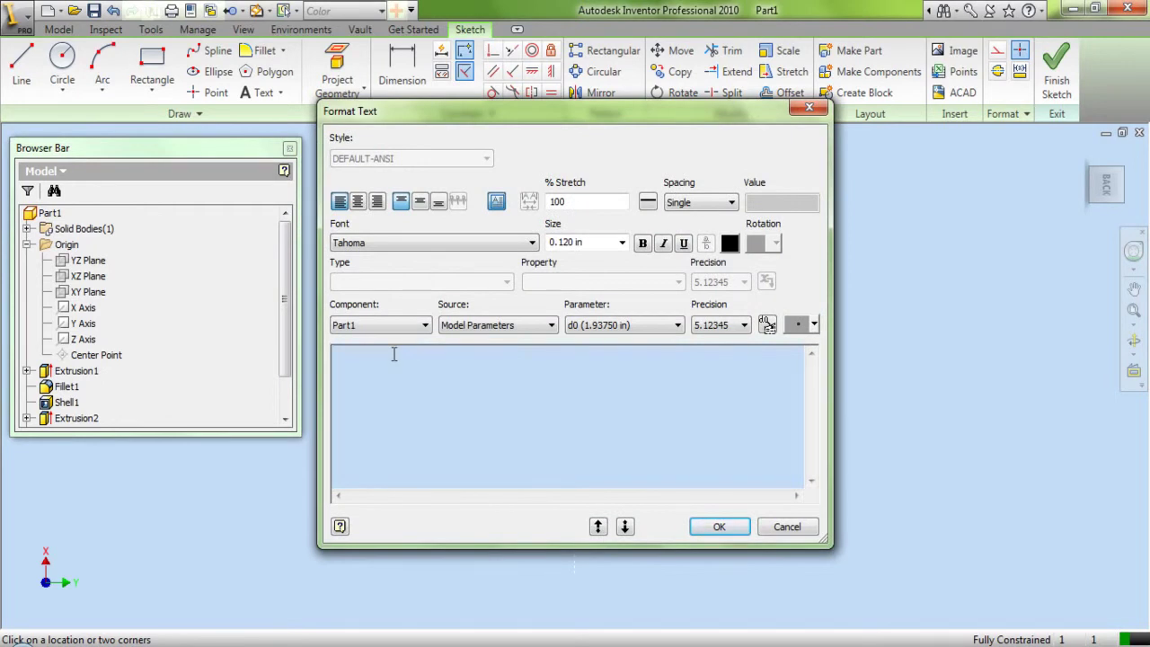
pyautogui.write('M')
pyautogui.write('ag')
pyautogui.write('ne')
pyautogui.write('ti zed')
pyautogui.write(' P')
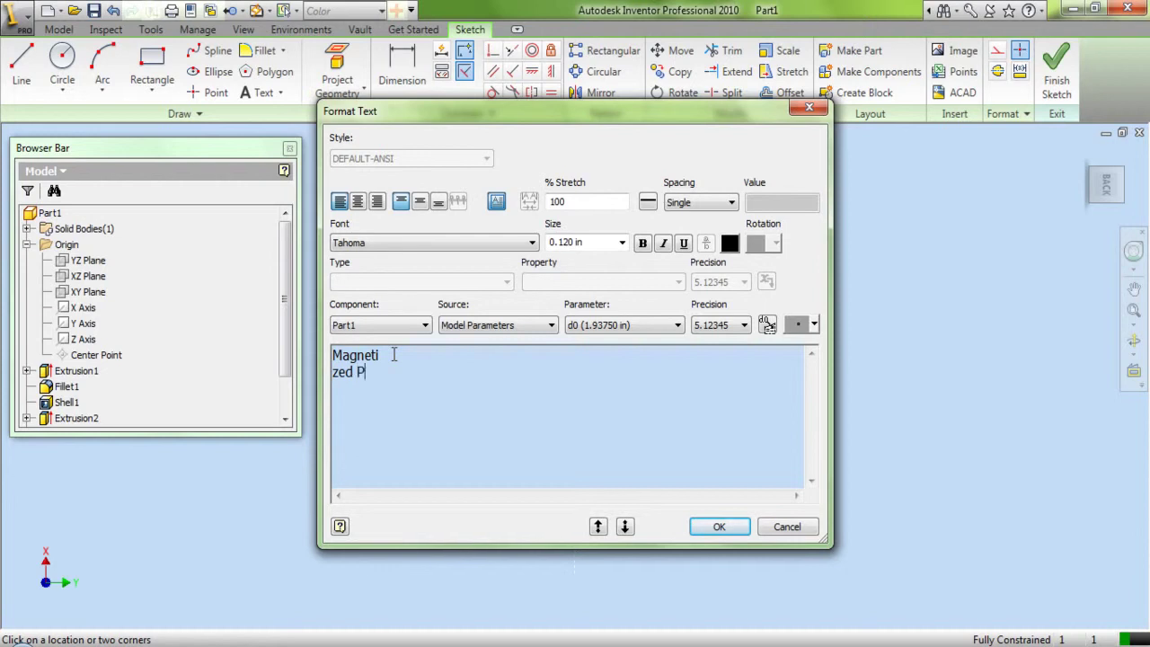
pyautogui.write('in')
pyautogui.press('Return')
# Set all of the text to centre horizontal justification and middle vertical justification
pyautogui.moveTo(332, 356); pyautogui.dragTo(387, 395)
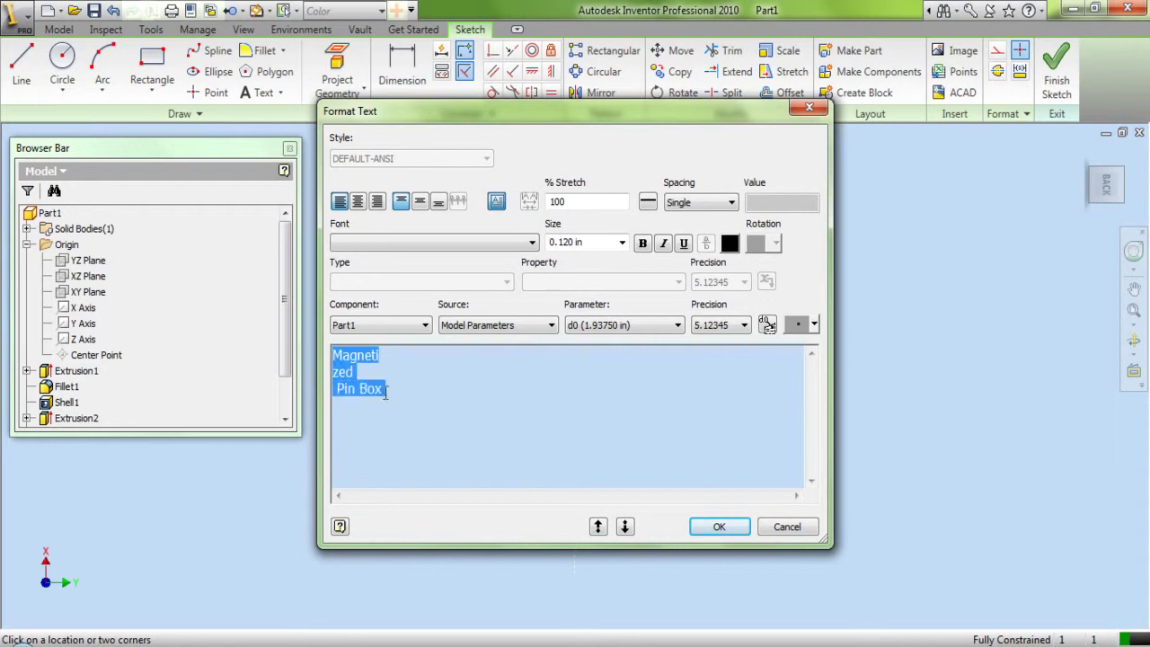
pyautogui.click(420, 202)
pyautogui.click(358, 201)
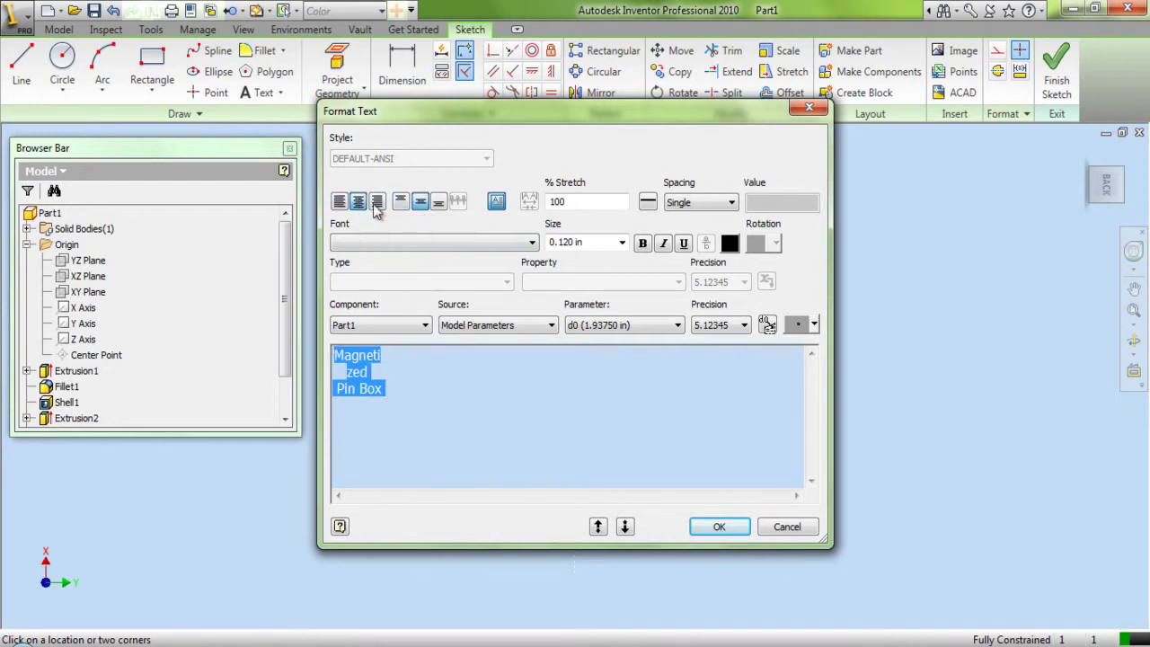
# Format the text in Calibri with a size of 0.098 in and place it in the sketch
pyautogui.click(557, 243)
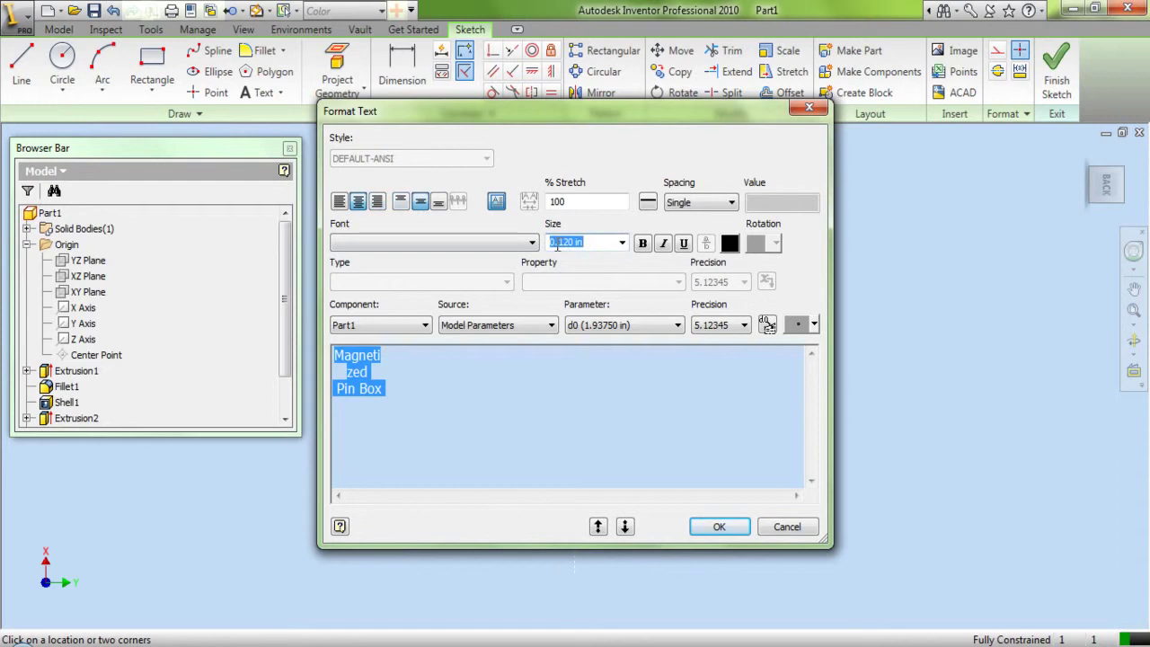
pyautogui.write('0.098')
pyautogui.click(530, 245)
pyautogui.scroll(-10, 469, 280)
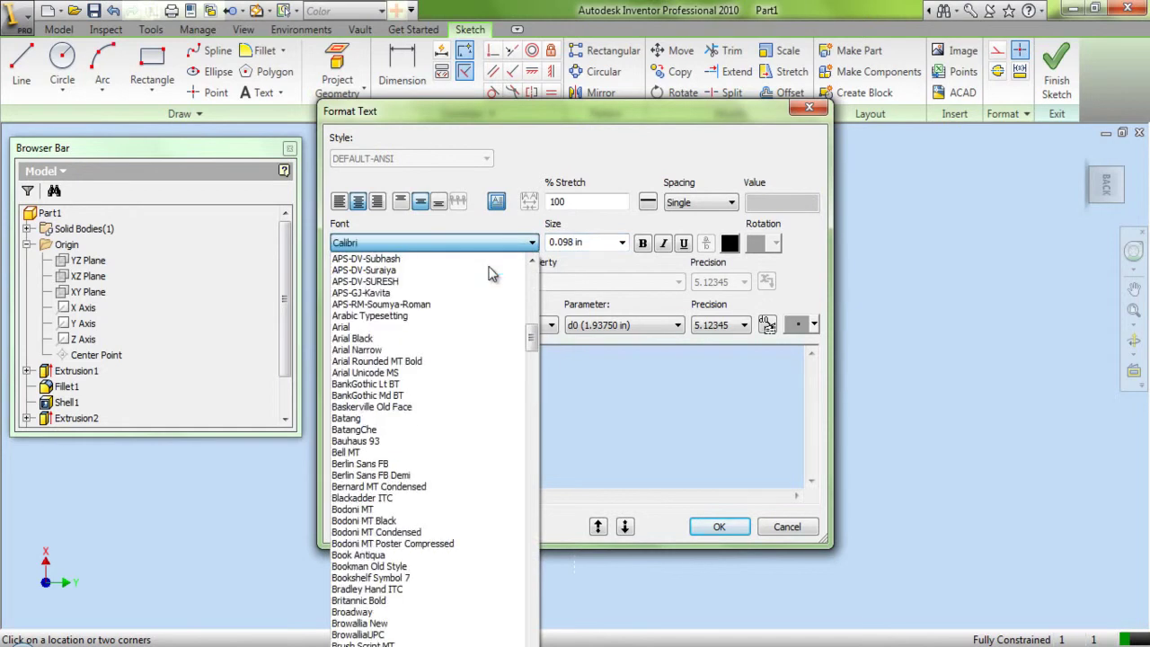
pyautogui.press('Escape')
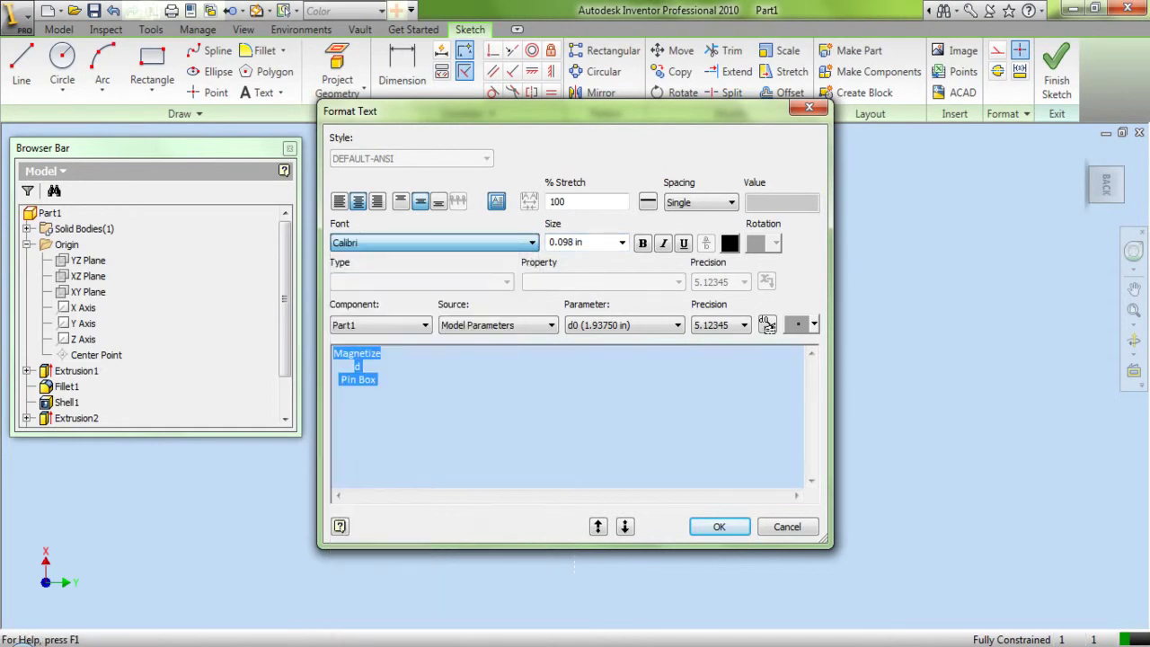
pyautogui.click(430, 381)
pyautogui.click(719, 526)
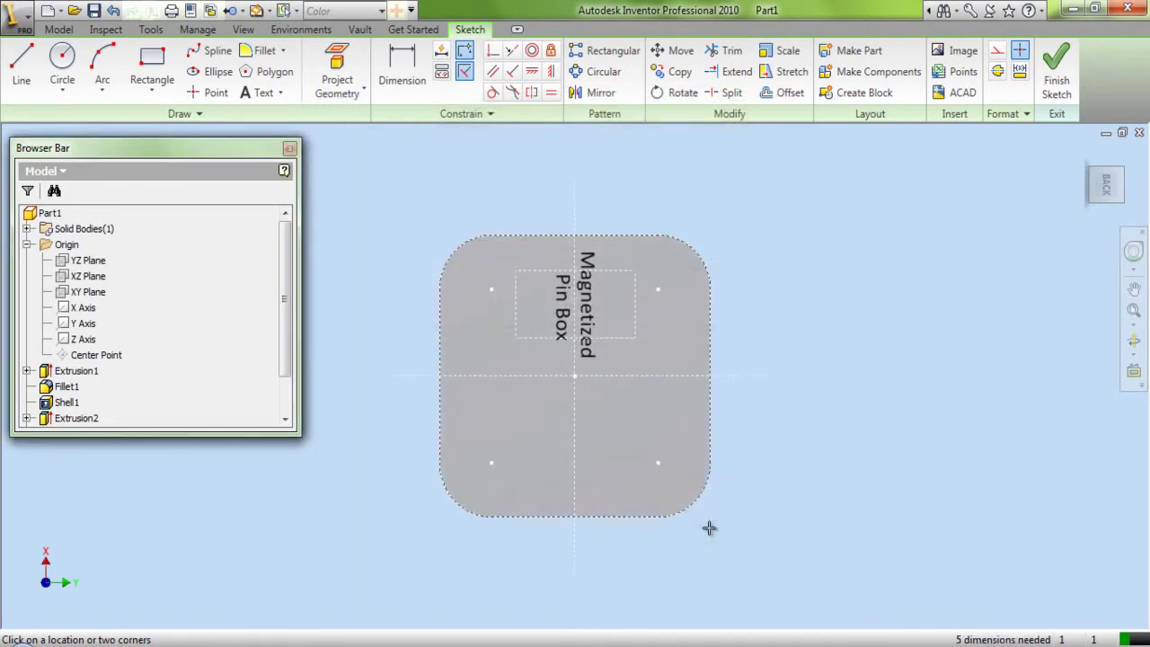
pyautogui.rightClick(639, 202)
pyautogui.click(669, 210)
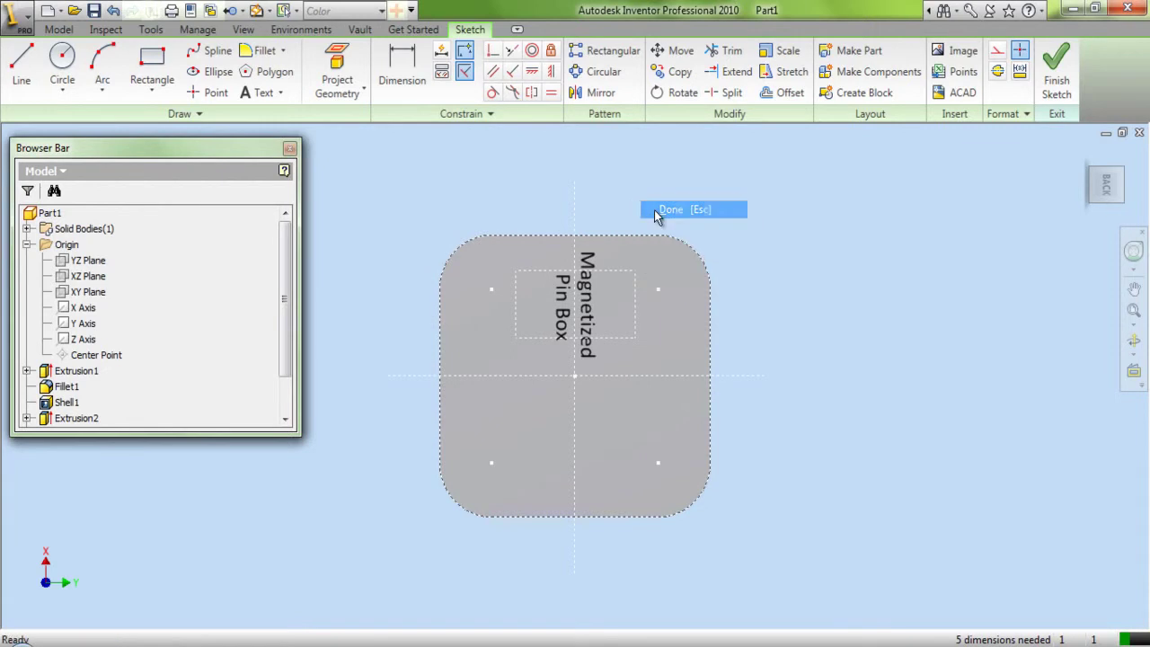
# Rotate the text and its frame a quarter turn counterclockwise about the frame's lower-left corner so it reads horizontally
pyautogui.click(665, 92)
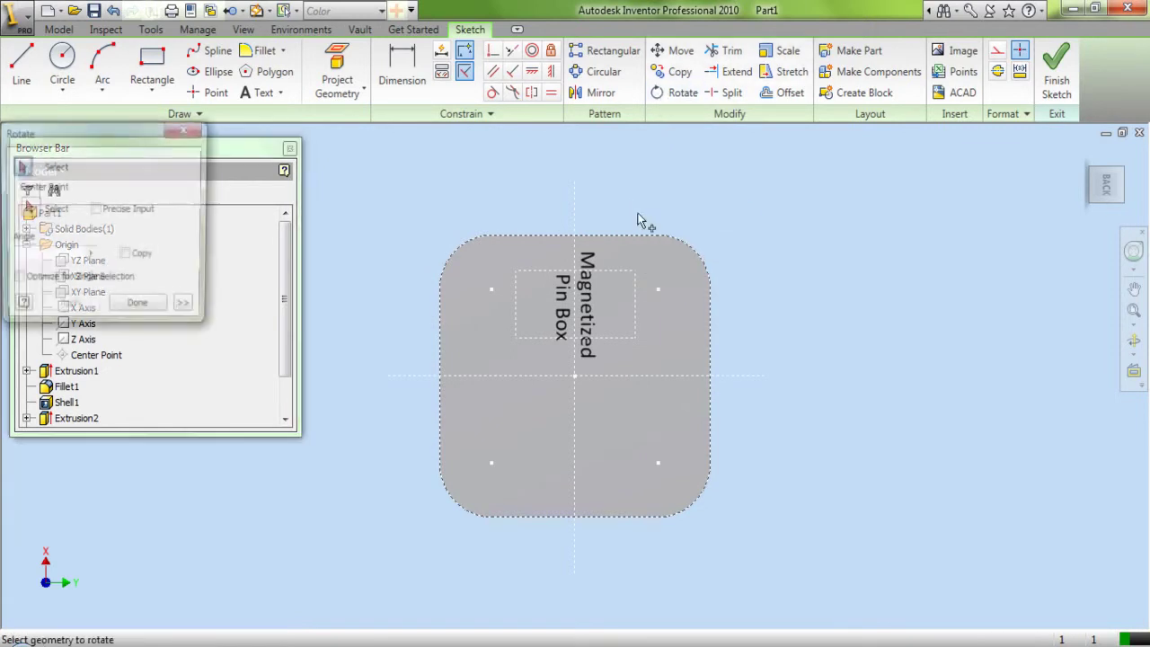
pyautogui.moveTo(498, 247); pyautogui.dragTo(669, 367)
pyautogui.rightClick(662, 309)
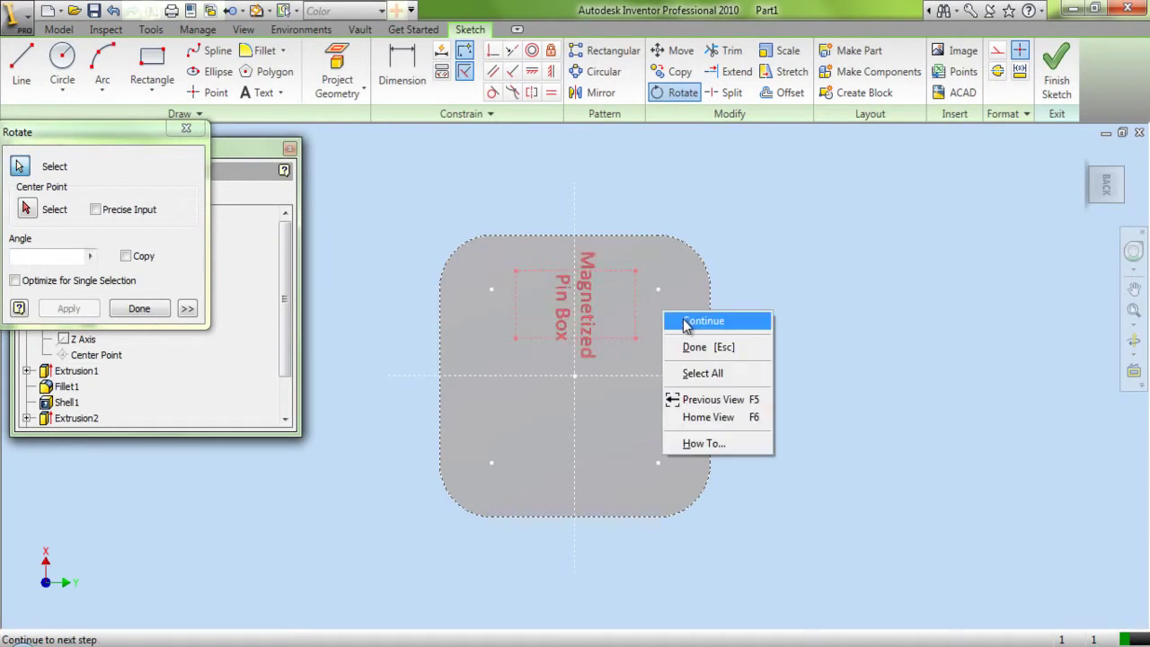
pyautogui.click(676, 316)
pyautogui.click(515, 339)
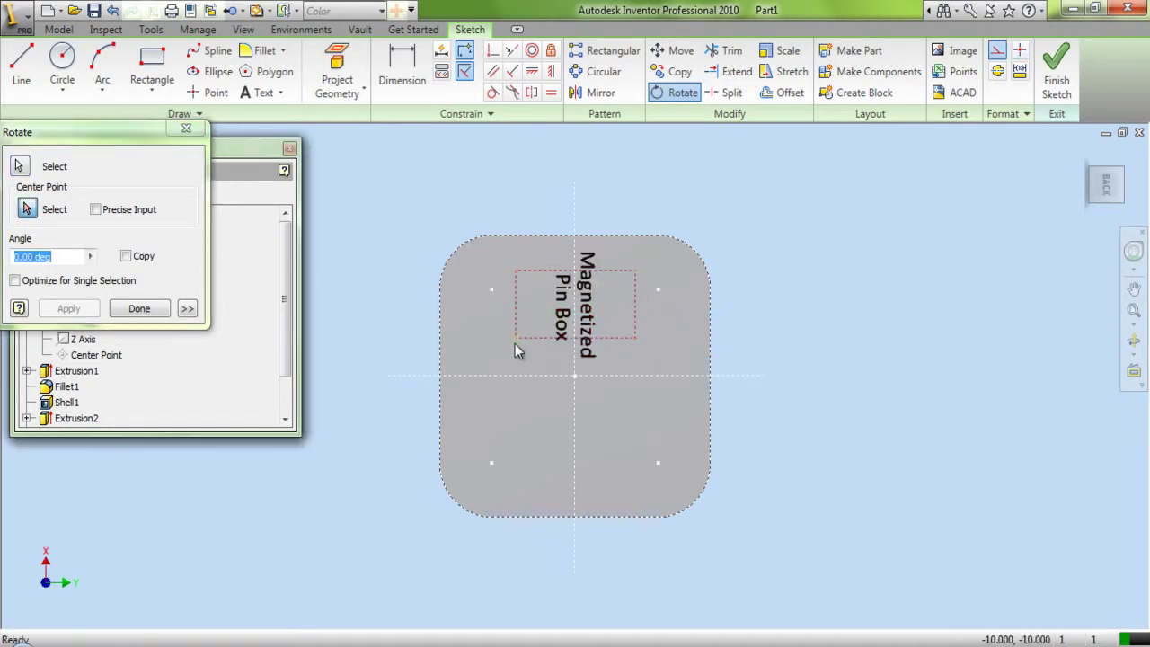
pyautogui.click(570, 347)
pyautogui.click(139, 309)
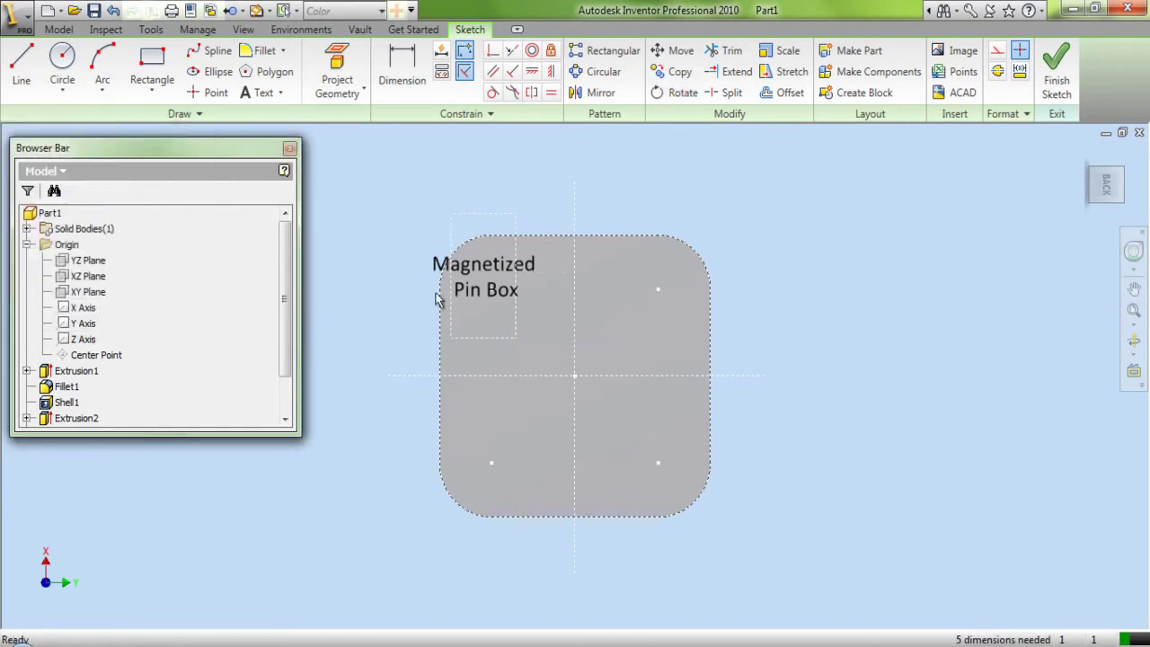
# Move the text to the upper middle of the face and make its frame's top-edge midpoint coincident with the vertical centre line
pyautogui.moveTo(468, 295); pyautogui.dragTo(572, 327)
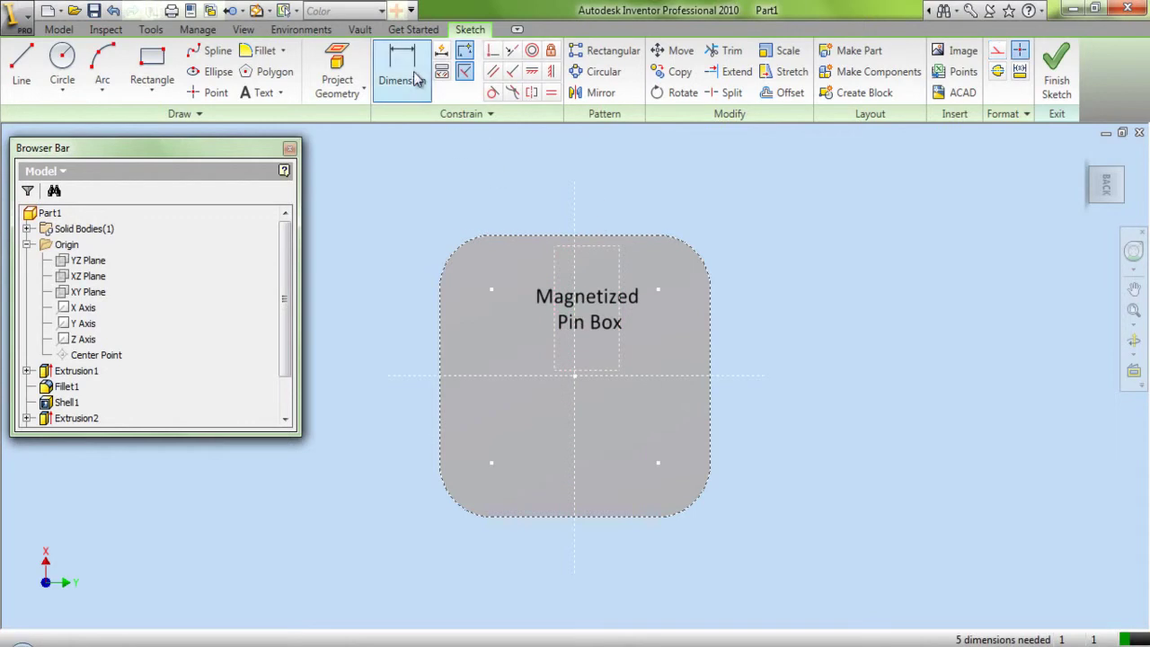
pyautogui.click(492, 50)
pyautogui.scroll(3, 585, 257)
pyautogui.scroll(-2, 595, 249)
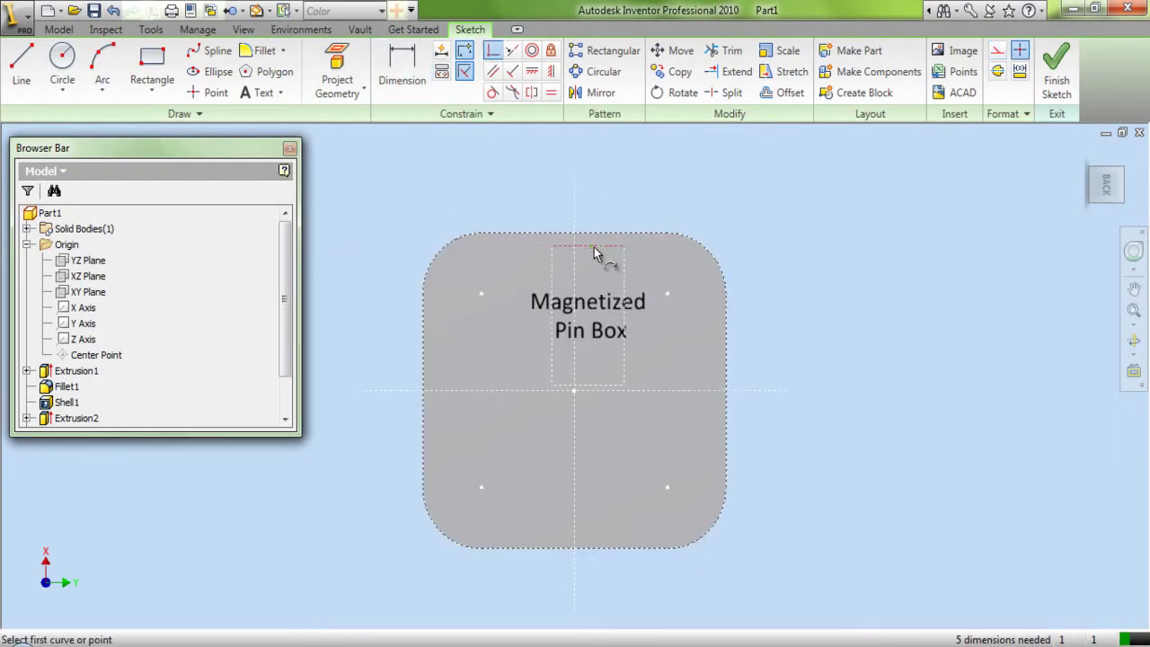
pyautogui.click(587, 252)
pyautogui.click(579, 252)
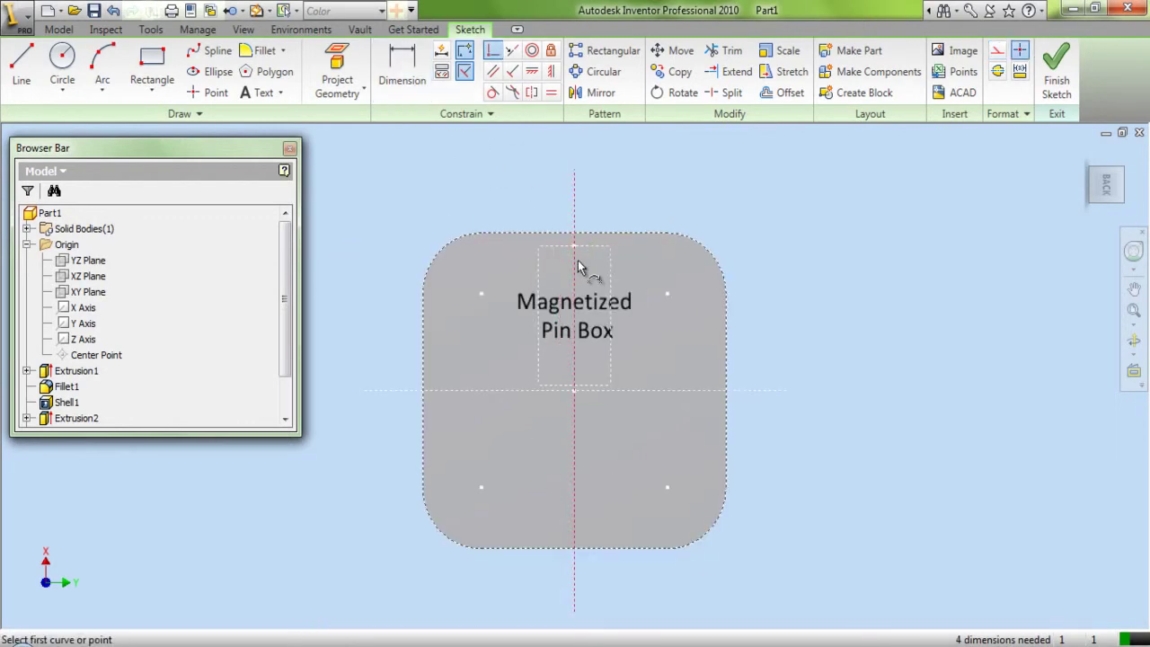
# Dimension the distance from the face's top edge to the top edge of the "Magnetized Pin Box" text frame as 0.375 in
pyautogui.click(407, 64)
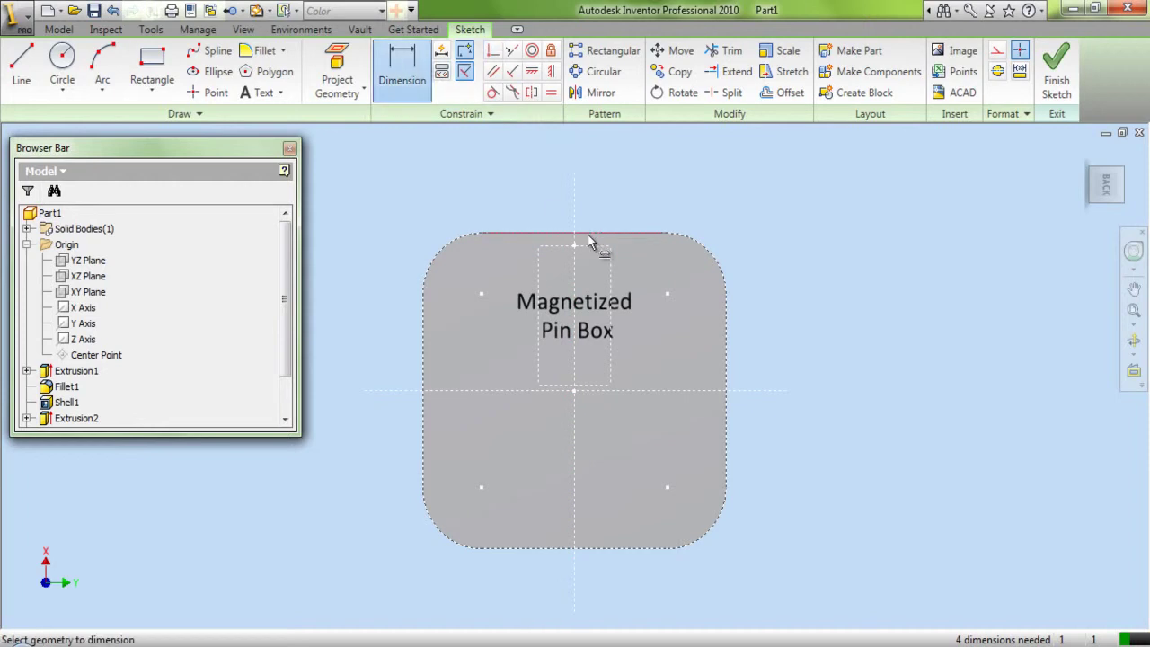
pyautogui.scroll(2, 587, 234)
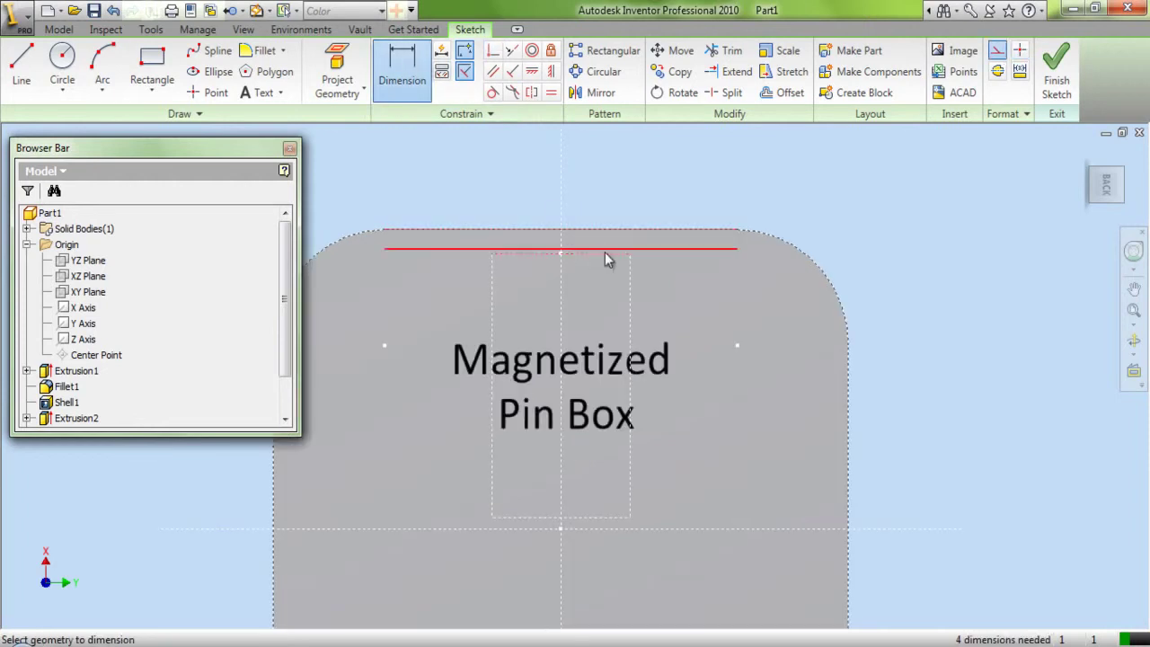
pyautogui.click(687, 250)
pyautogui.click(727, 252)
pyautogui.click(860, 253)
pyautogui.write('0.375')
pyautogui.press('Return')
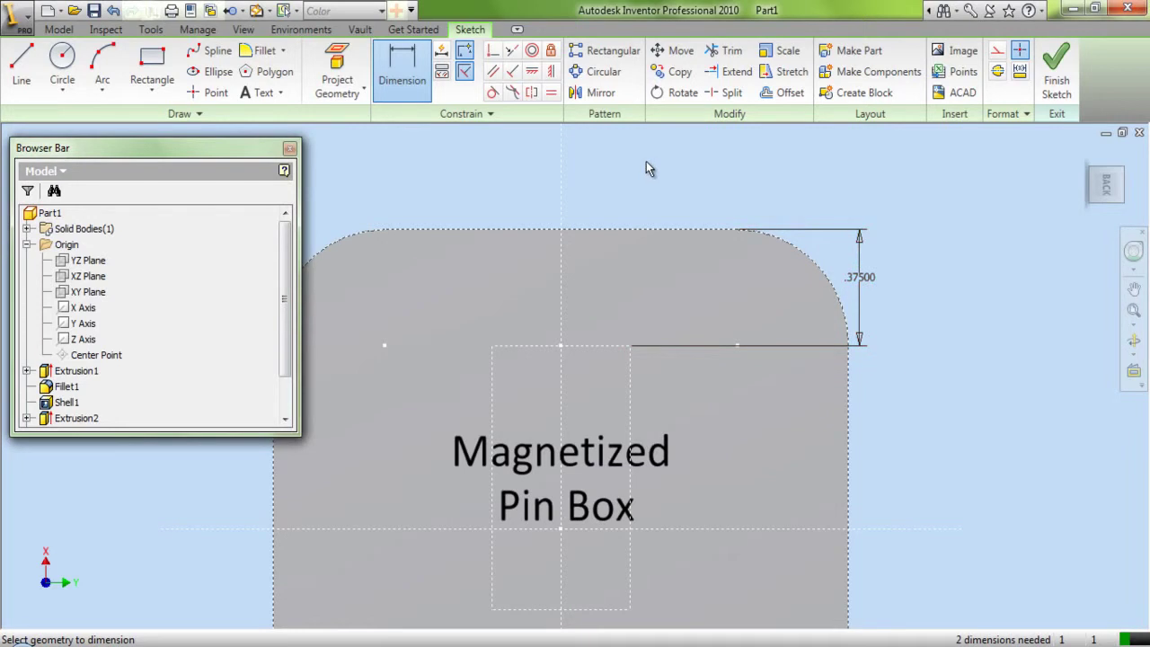
# Dimension the "Magnetized Pin Box" text frame 1 in wide and 0.325 in high
pyautogui.click(534, 346)
pyautogui.click(530, 301)
pyautogui.write('1')
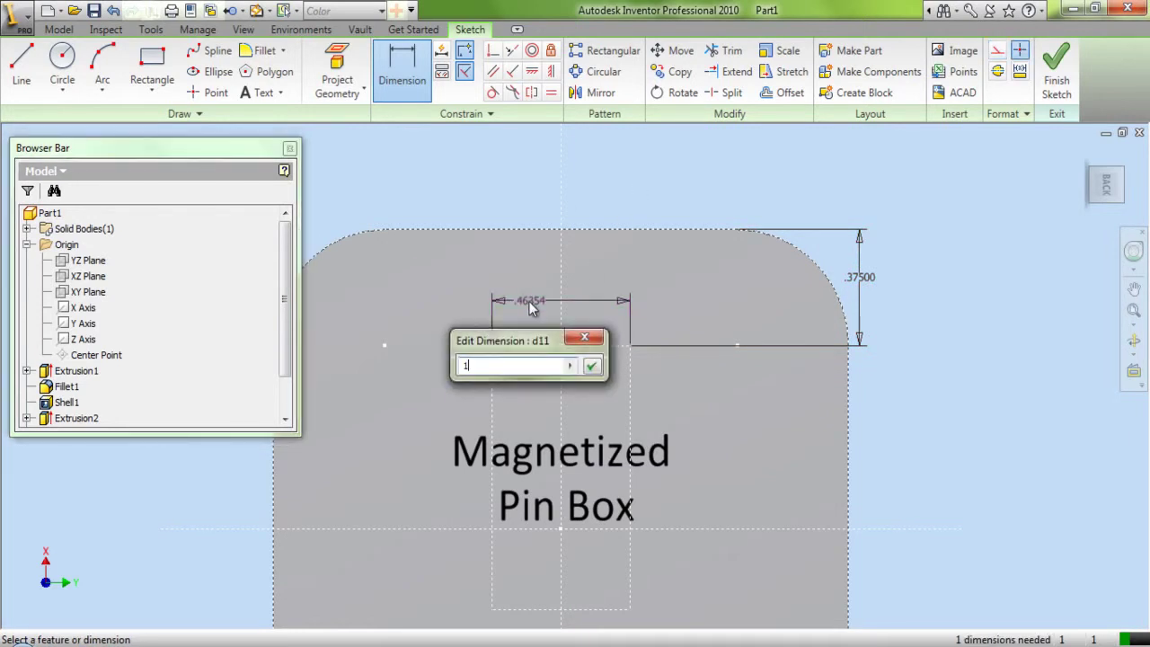
pyautogui.press('Return')
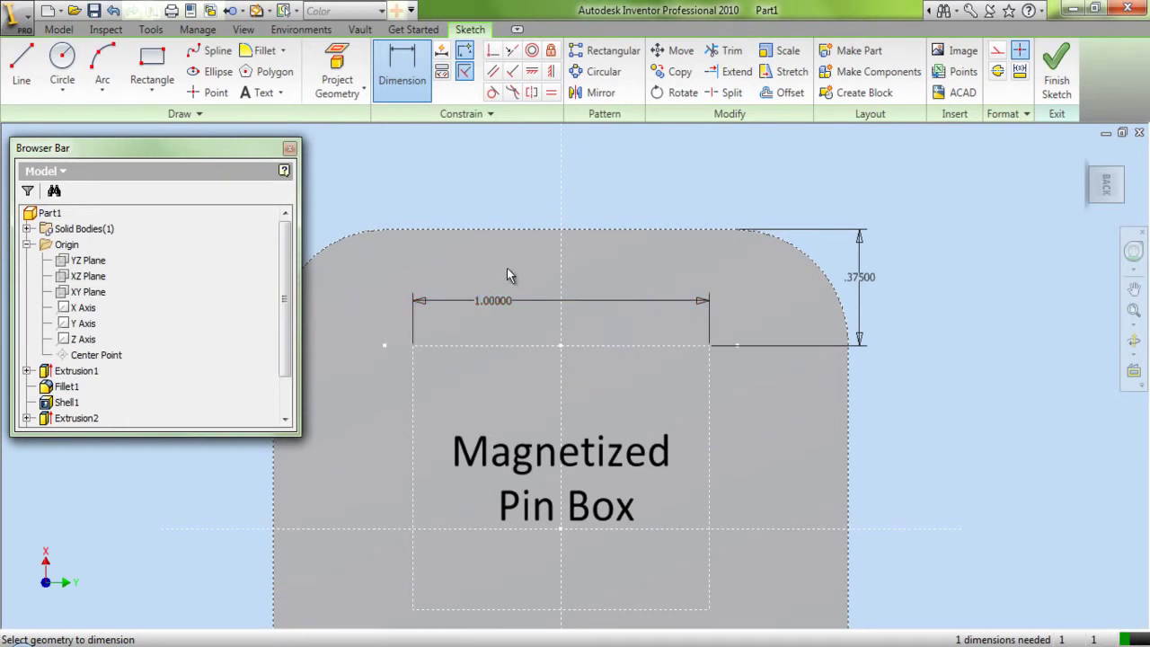
pyautogui.click(711, 482)
pyautogui.click(765, 471)
pyautogui.write('0.325')
pyautogui.press('Return')
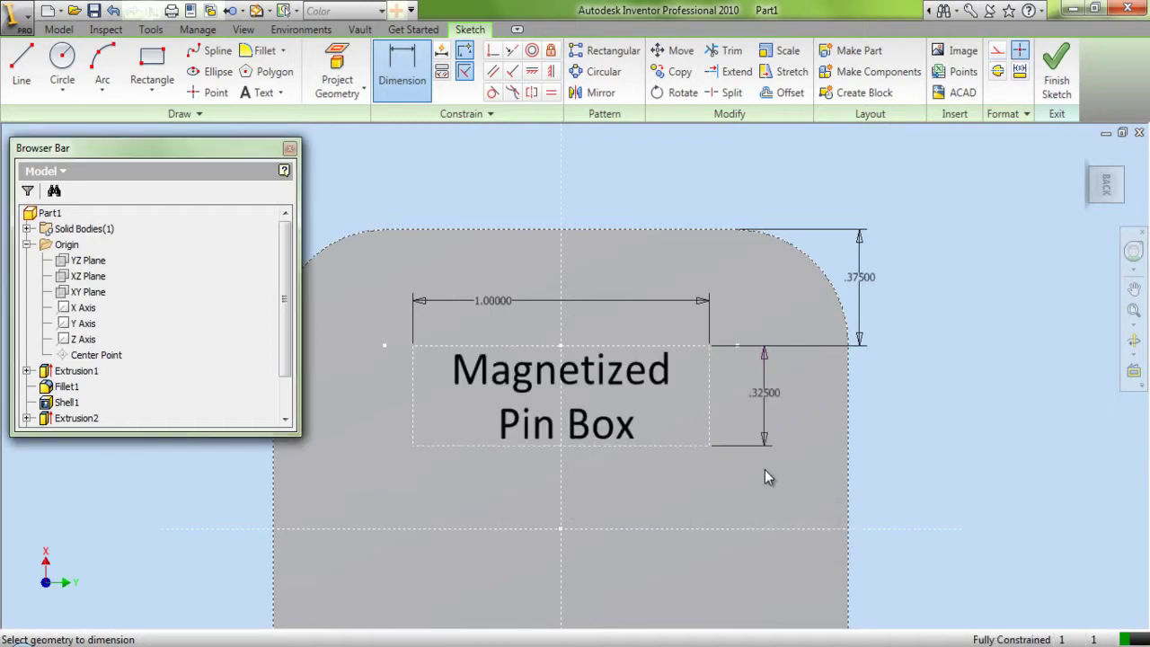
pyautogui.rightClick(977, 331)
pyautogui.click(992, 342)
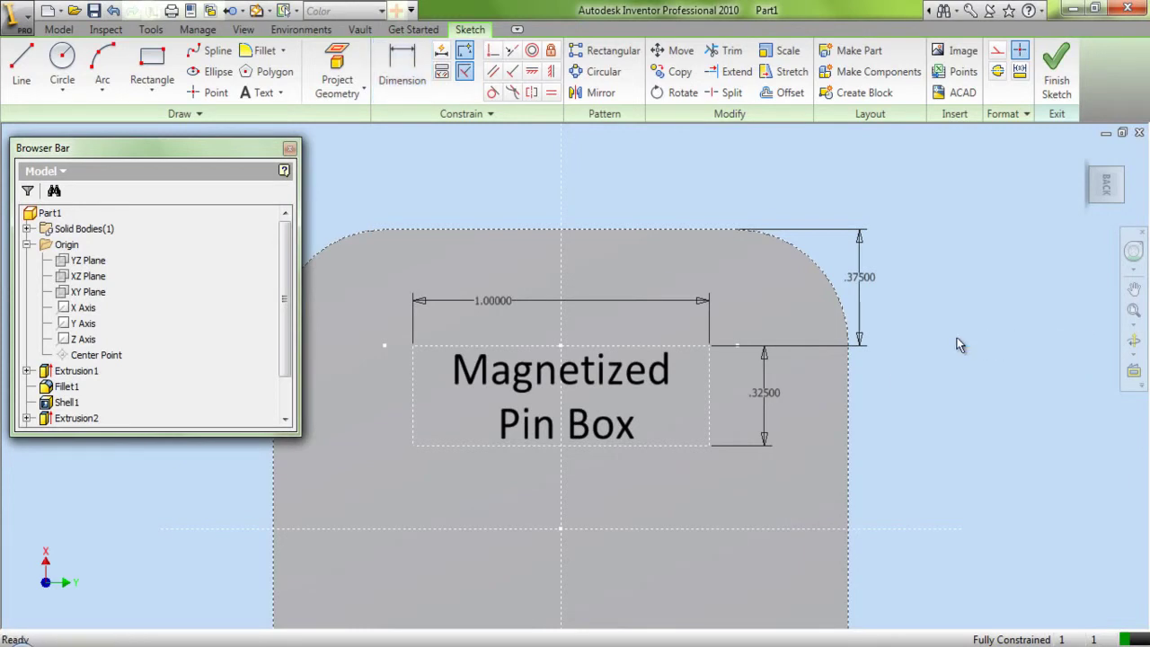
# Start a second sketch text in the lower half of the face, reading "A Quality Product"
pyautogui.scroll(-3, 742, 298)
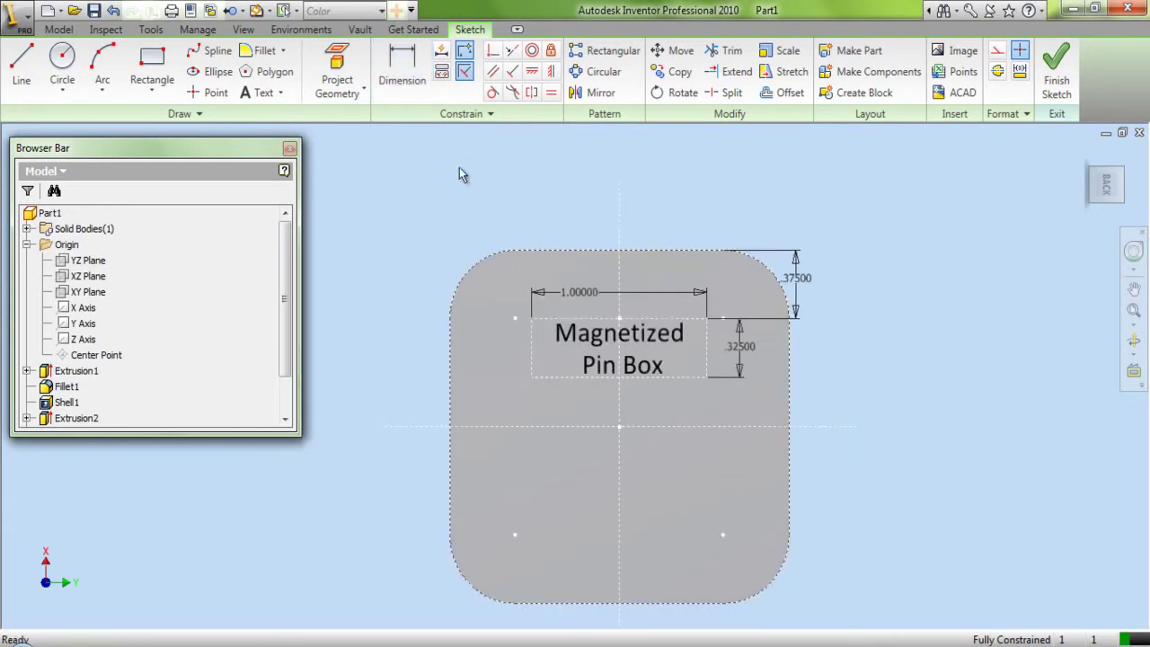
pyautogui.click(264, 92)
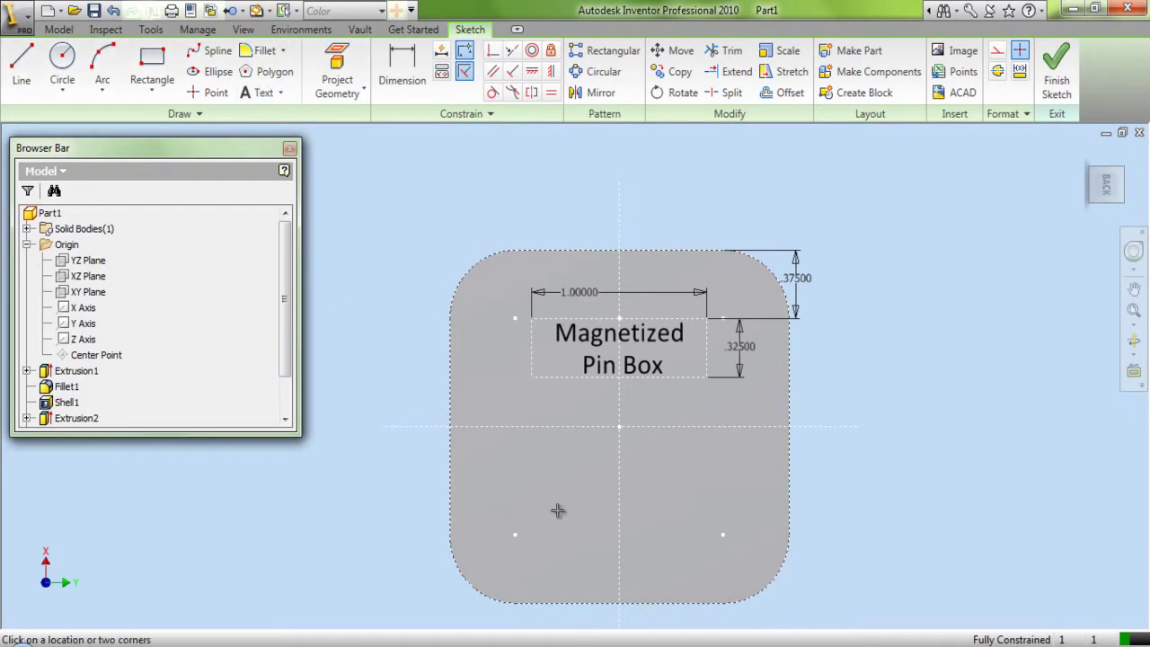
pyautogui.moveTo(563, 504); pyautogui.dragTo(708, 538)
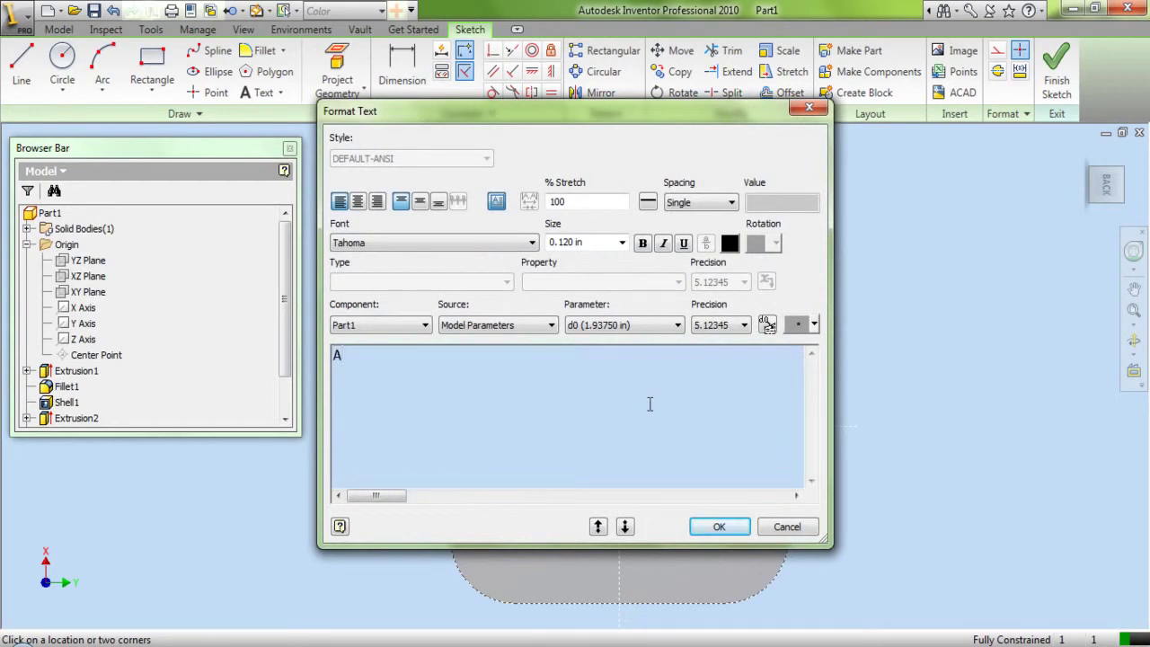
pyautogui.write('A Quality Product')
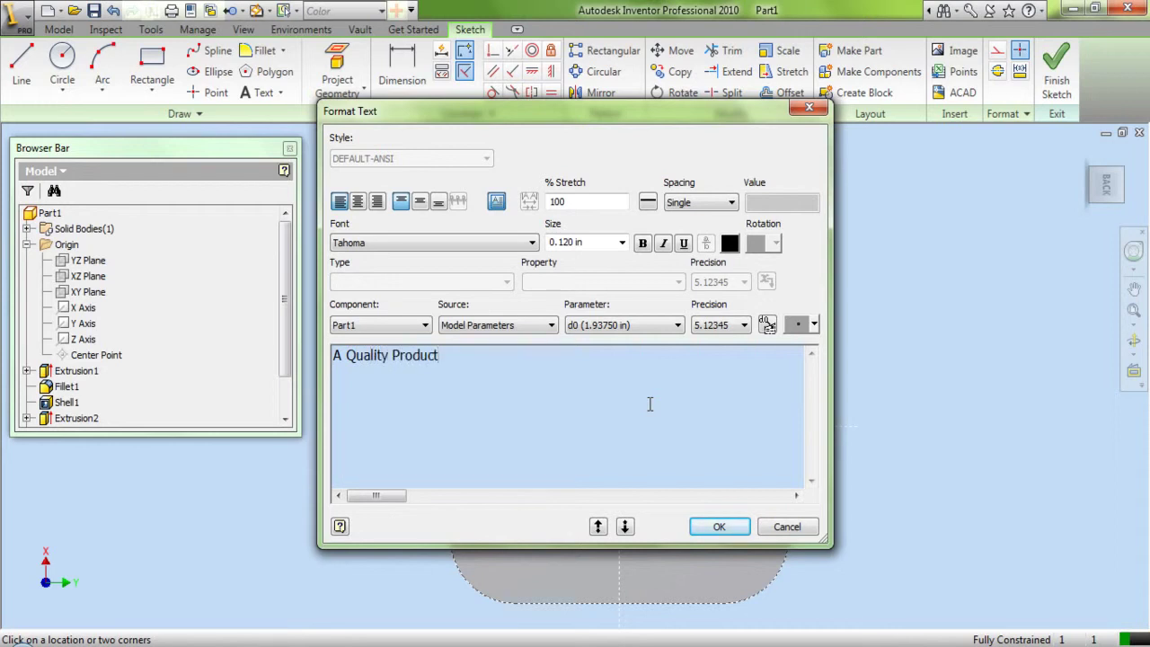
# Give the entire "A Quality Product" text middle vertical and centre horizontal justification
pyautogui.hotkey('ctrl', 'a')
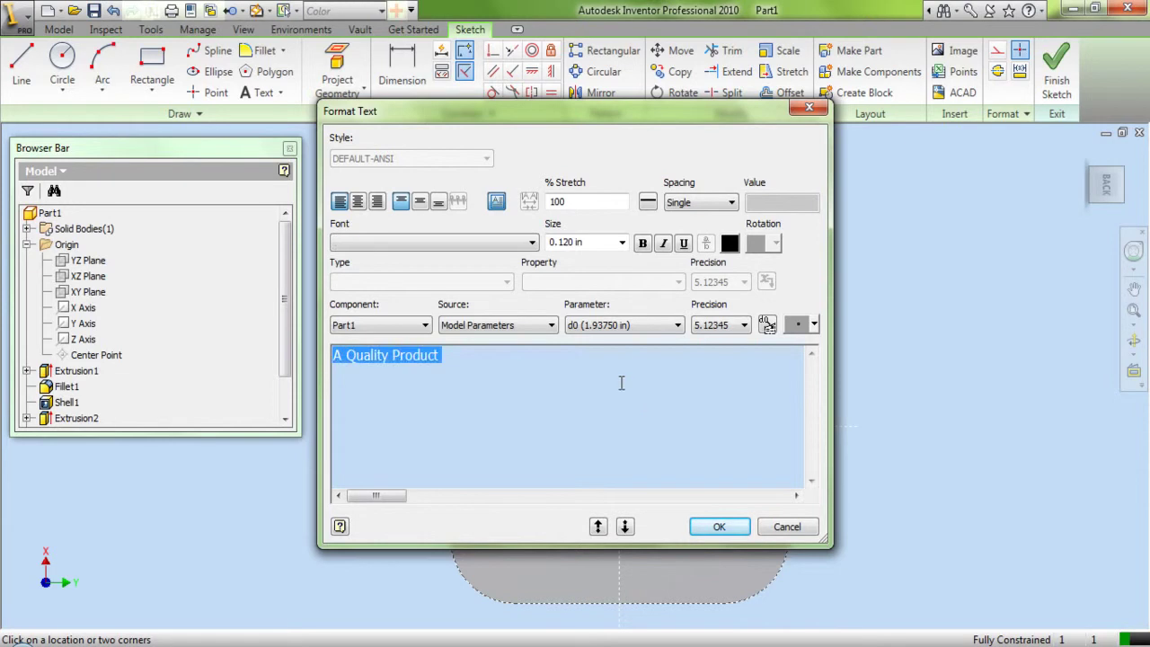
pyautogui.click(421, 202)
pyautogui.click(358, 203)
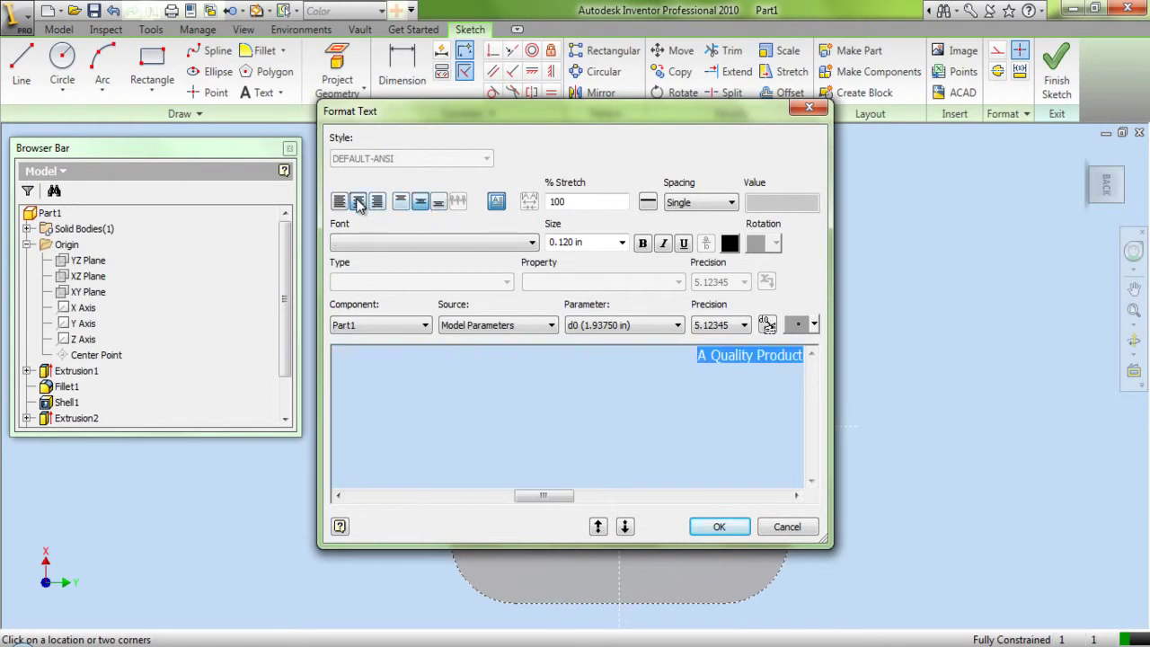
# Format the "A Quality Product" text in Calibri with a size of 0.050 in and place it in the sketch
pyautogui.doubleClick(605, 239)
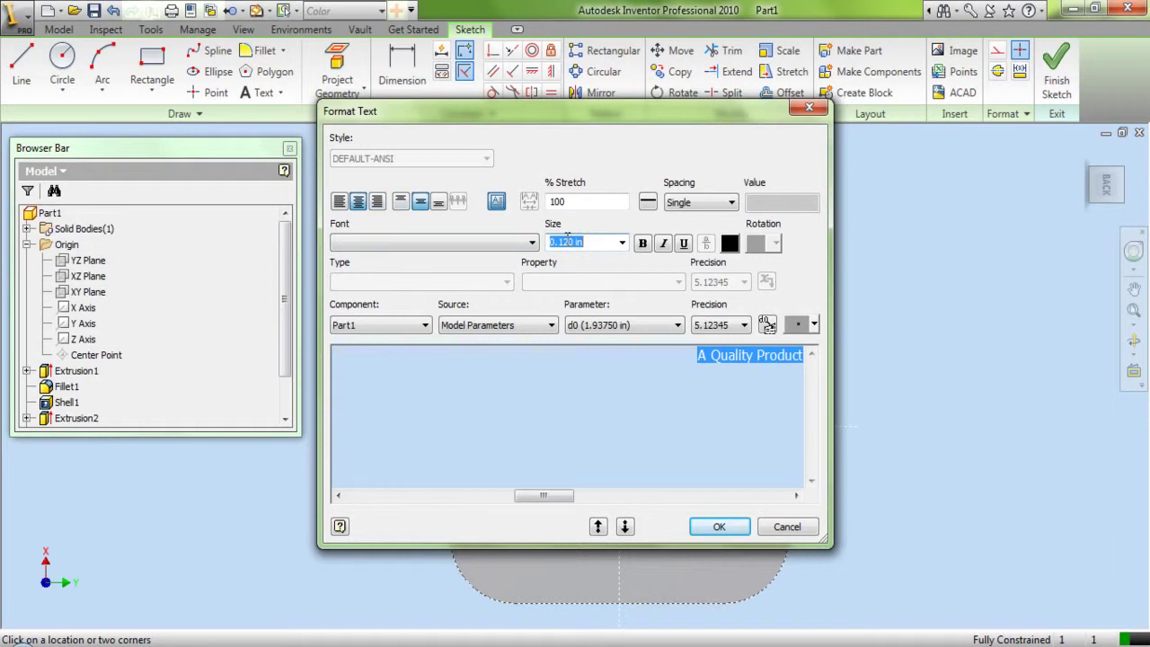
pyautogui.write('0.050')
pyautogui.click(532, 243)
pyautogui.scroll(-5, 438, 297)
pyautogui.click(543, 473)
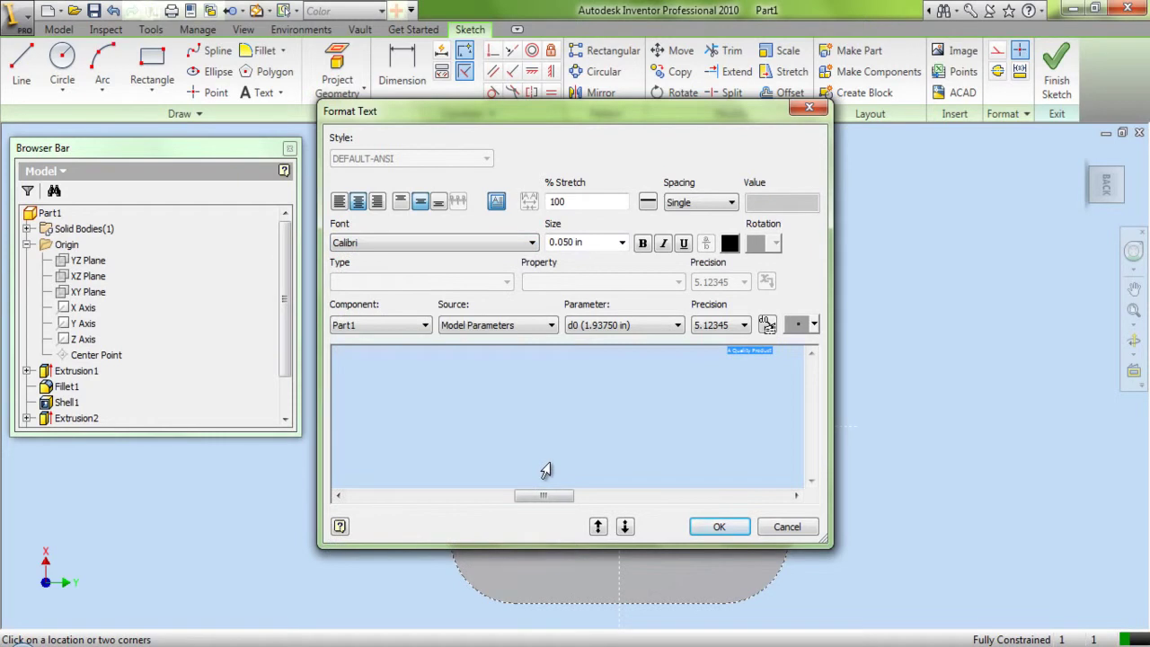
pyautogui.click(719, 527)
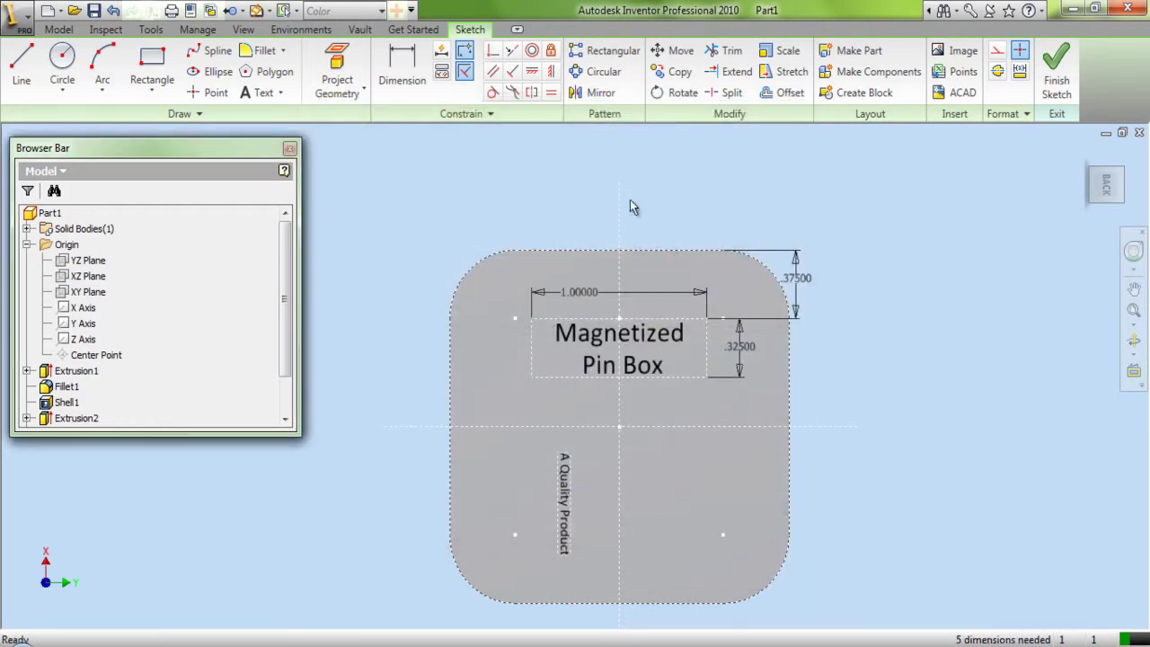
# Rotate the "A Quality Product" text and its frame a quarter turn counterclockwise about the frame's lower-left corner
pyautogui.click(675, 95)
pyautogui.moveTo(530, 450); pyautogui.dragTo(595, 563)
pyautogui.rightClick(599, 480)
pyautogui.click(602, 488)
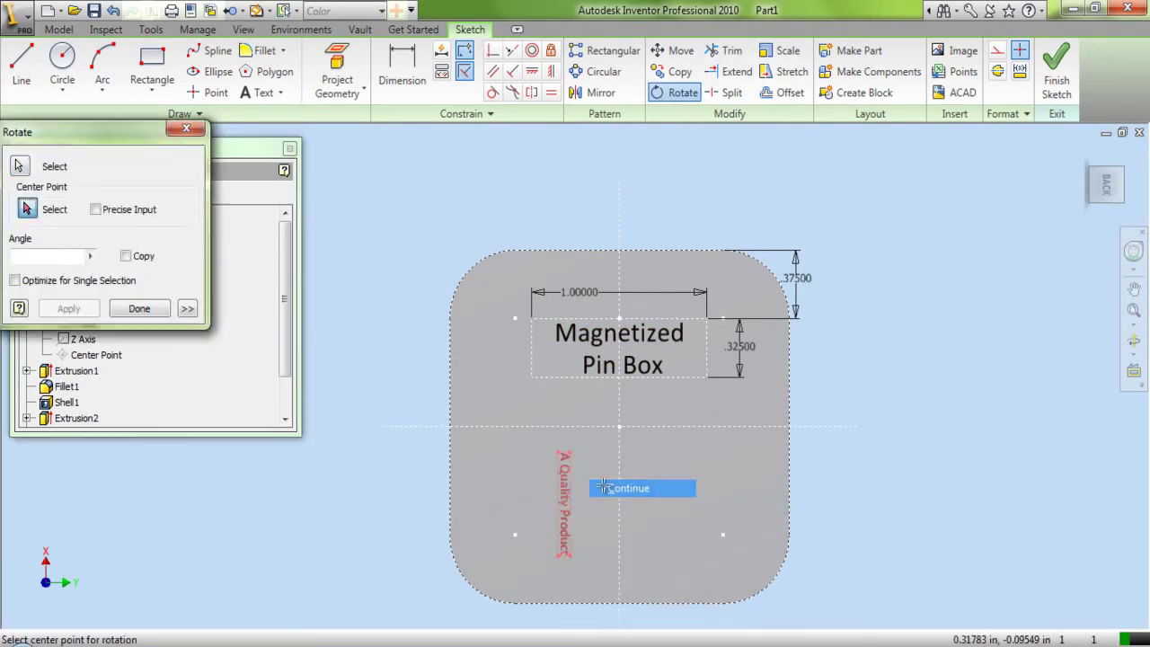
pyautogui.click(566, 556)
pyautogui.press('Return')
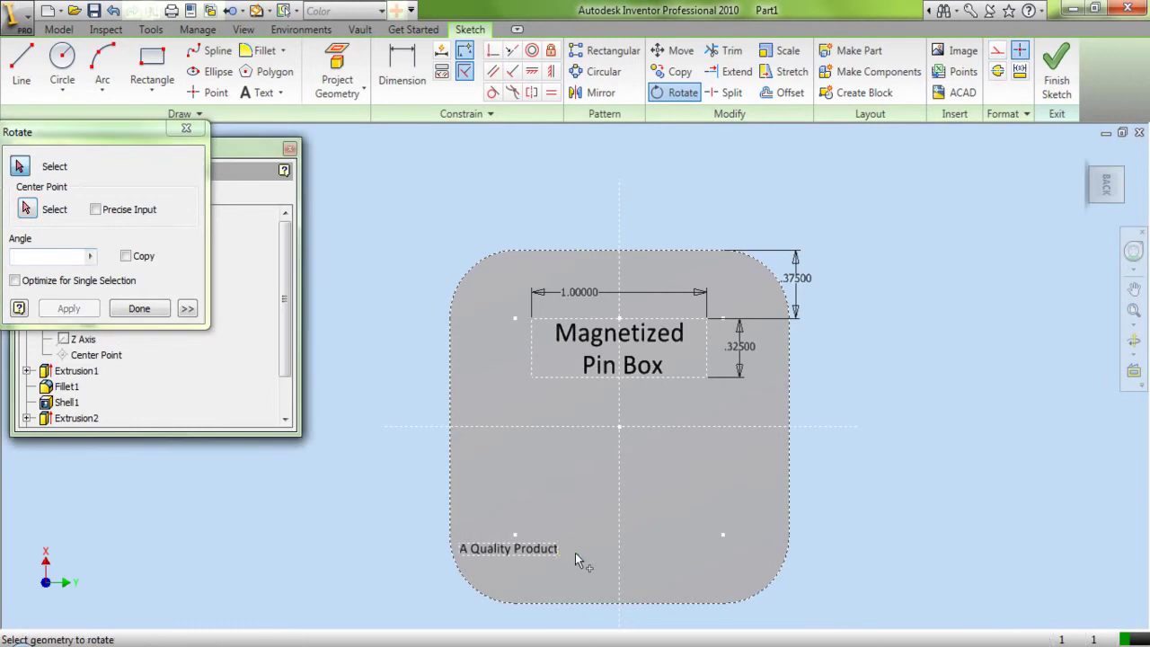
pyautogui.click(146, 308)
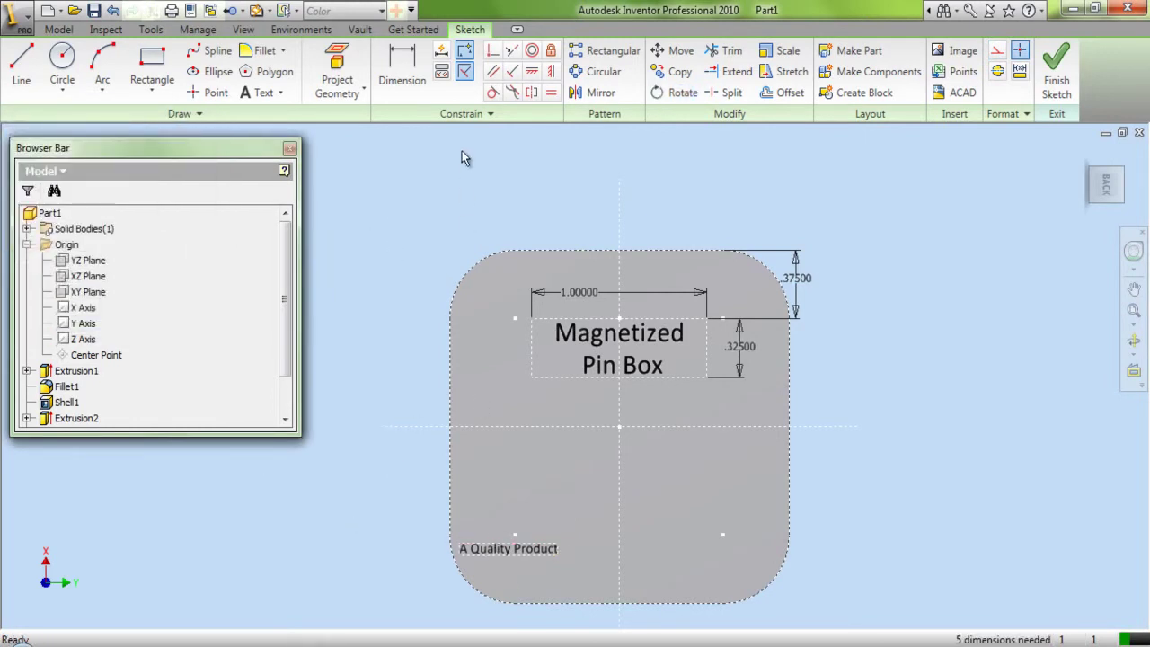
# Make the top-edge midpoint of the "A Quality Product" frame coincident with the vertical centre line
pyautogui.click(492, 51)
pyautogui.scroll(3, 501, 544)
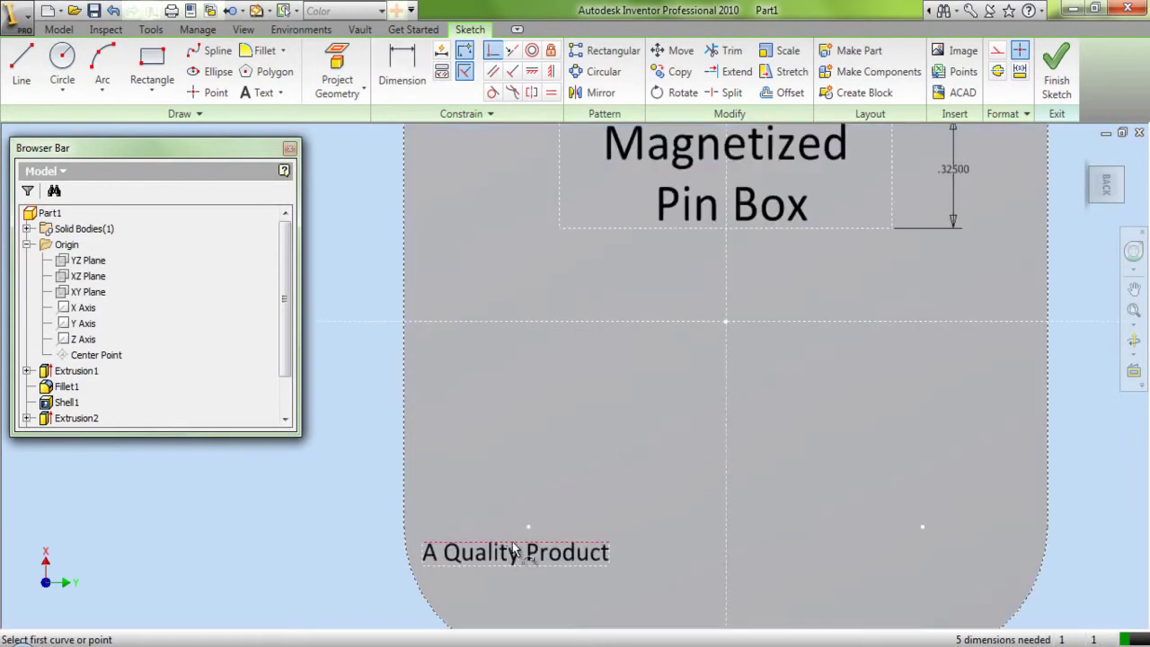
pyautogui.click(520, 541)
pyautogui.click(729, 550)
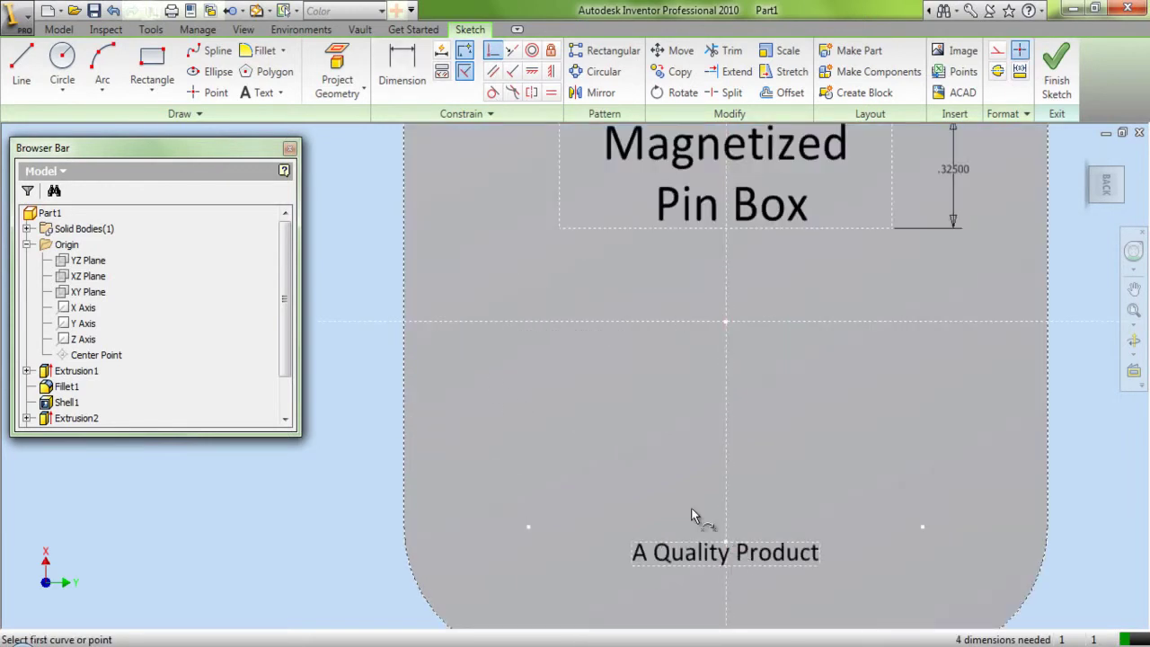
# Dimension from the lower edge of the "A Quality Product" frame to the face's bottom edge, linking it to the upper text's offset dimension d10
pyautogui.click(402, 67)
pyautogui.scroll(-3, 490, 265)
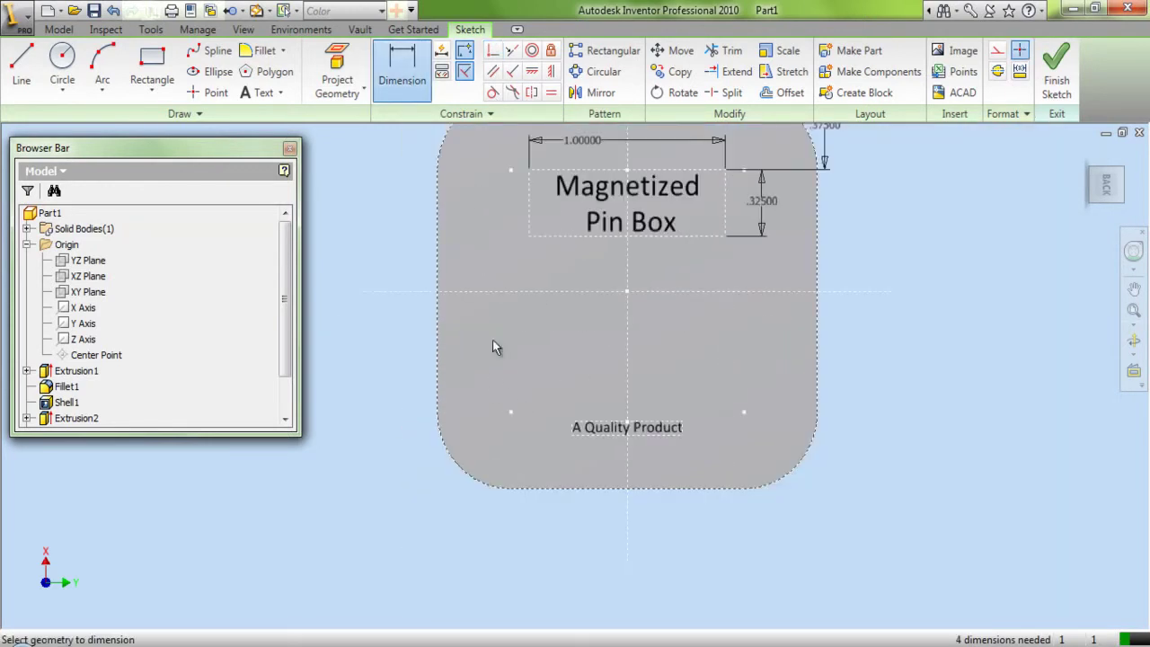
pyautogui.scroll(3, 607, 482)
pyautogui.click(613, 399)
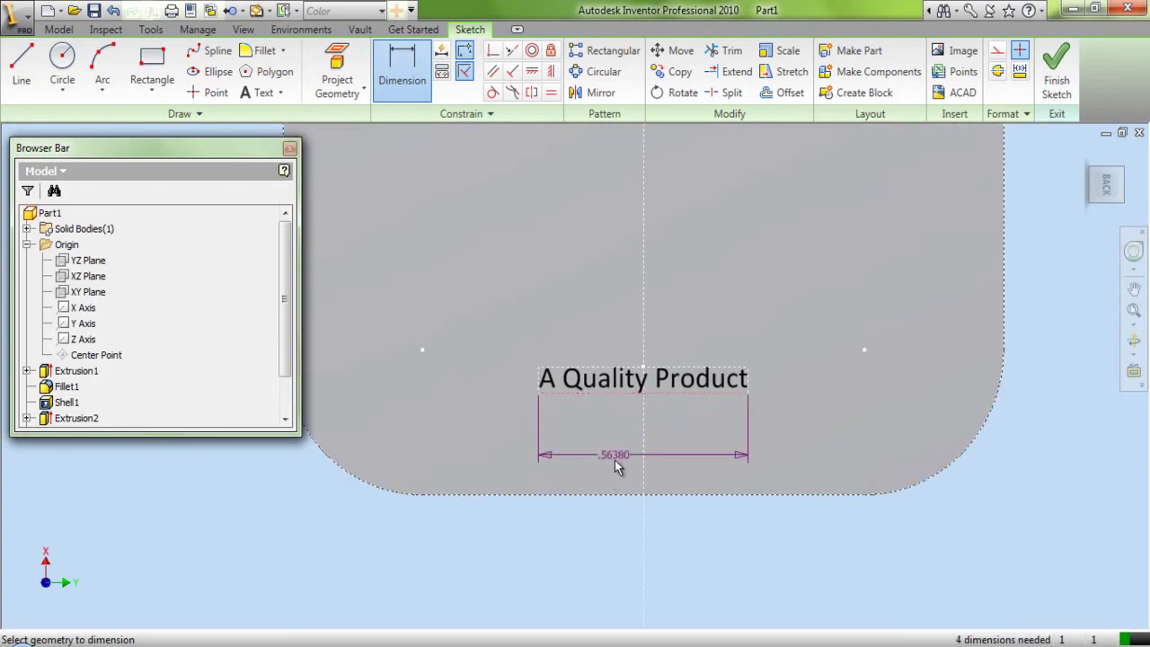
pyautogui.click(618, 493)
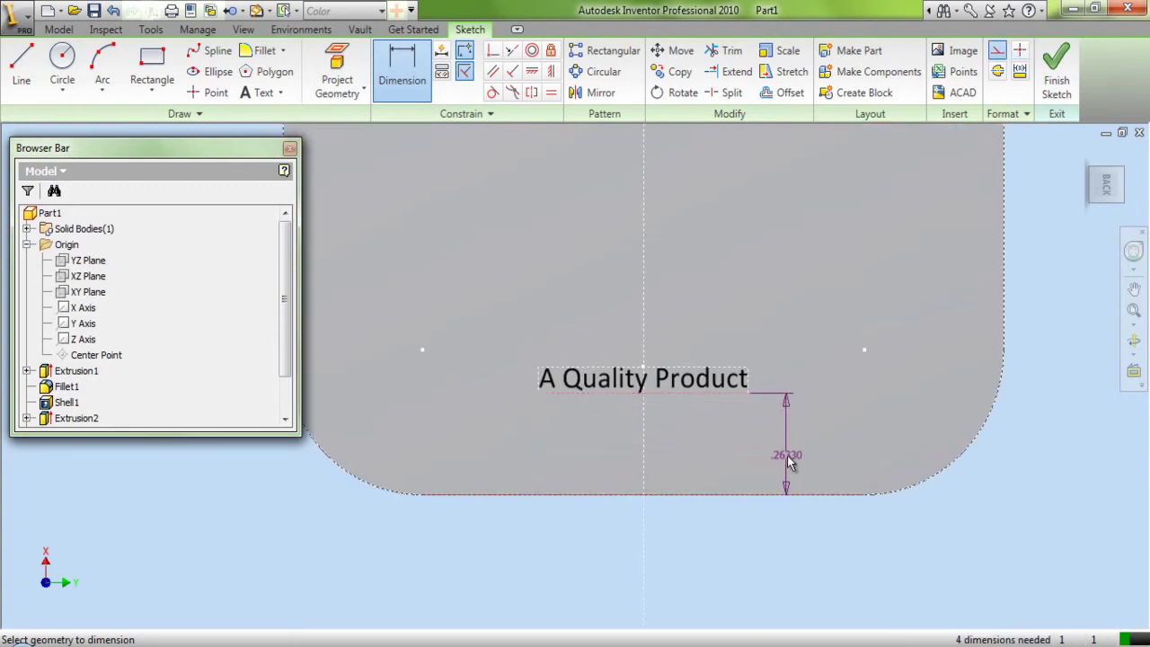
pyautogui.click(786, 455)
pyautogui.scroll(-5, 691, 421)
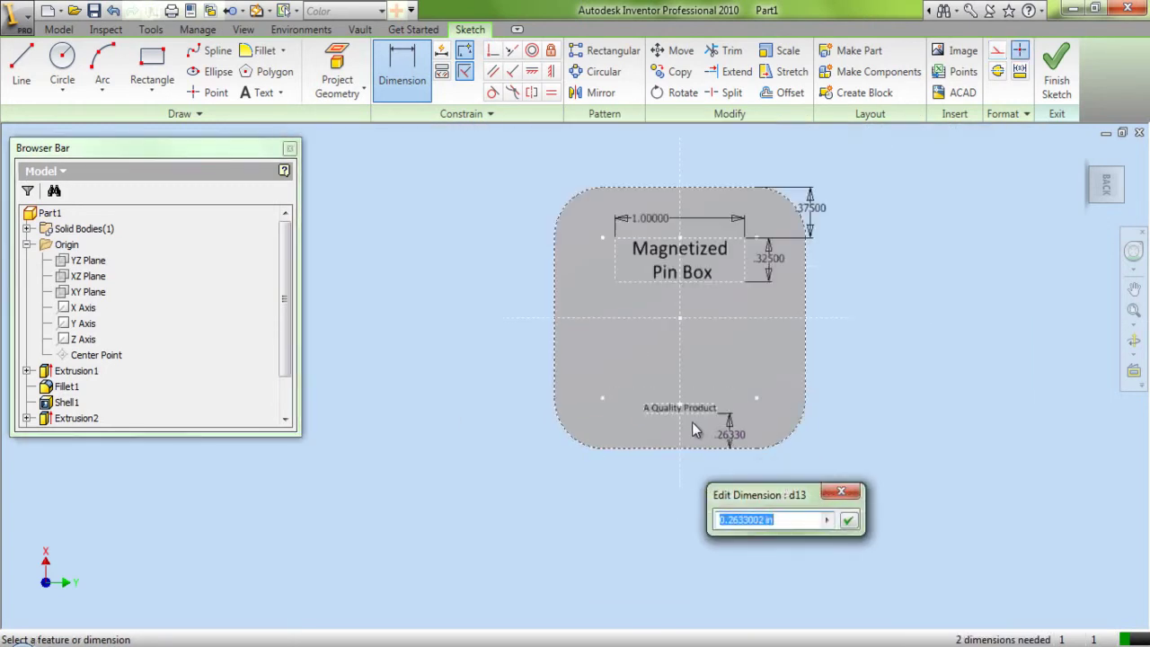
pyautogui.click(818, 206)
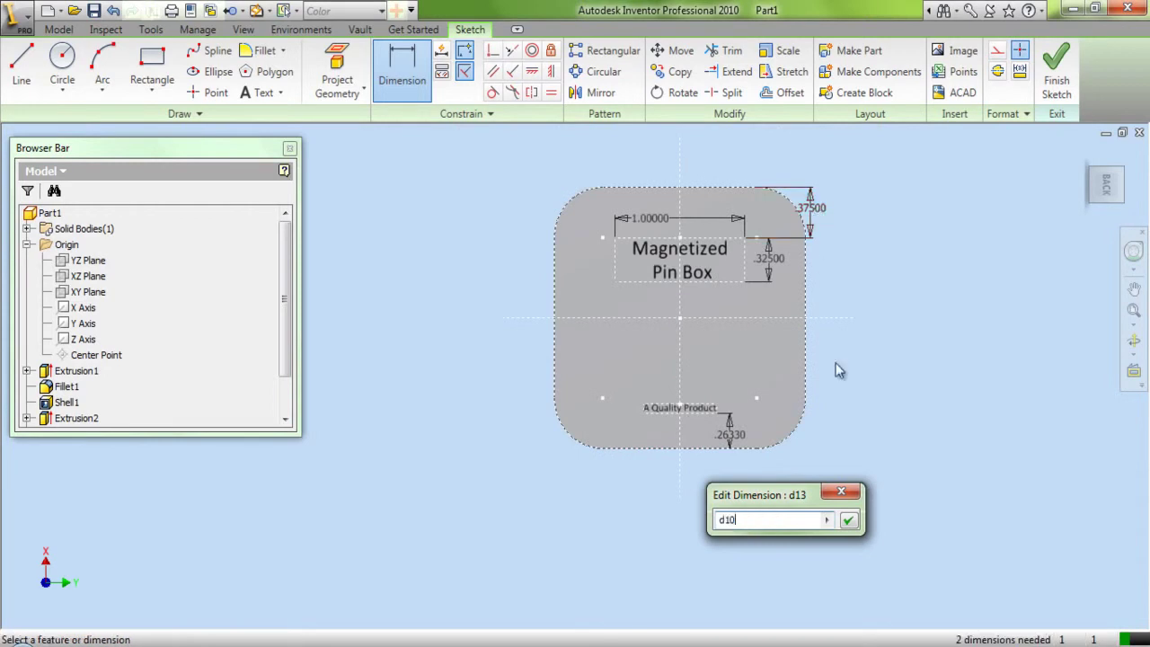
pyautogui.click(847, 519)
# Dimension the width of the "A Quality Product" text frame as 1.15 in
pyautogui.scroll(3, 726, 408)
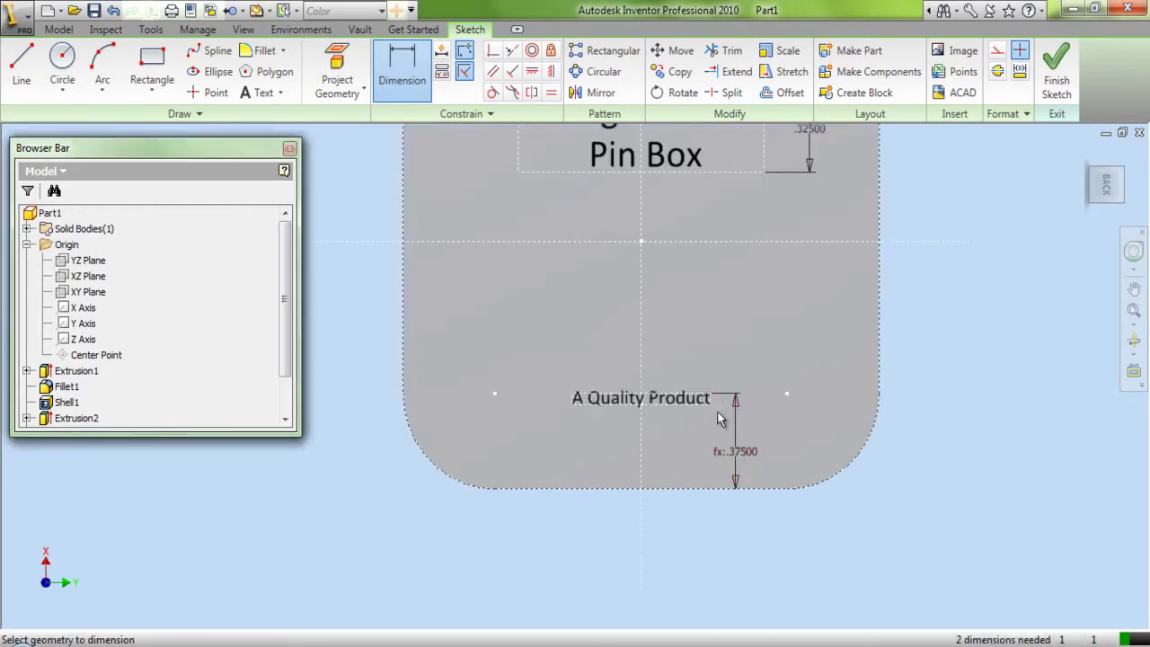
pyautogui.scroll(3, 694, 428)
pyautogui.click(576, 388)
pyautogui.click(576, 443)
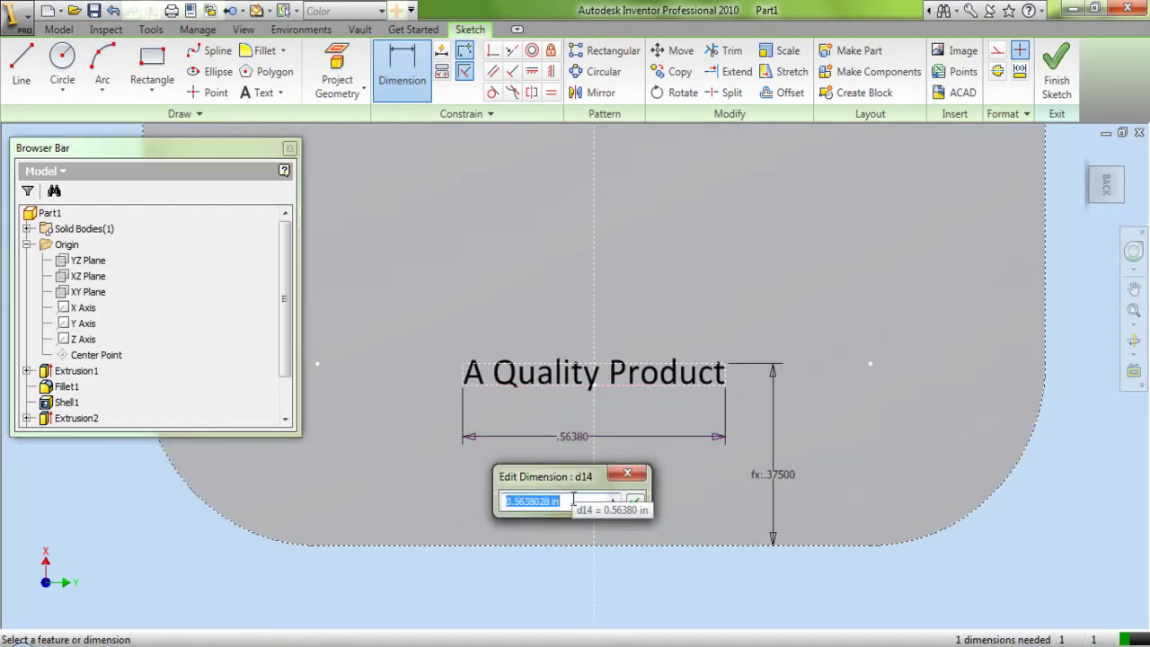
pyautogui.press('BackSpace')
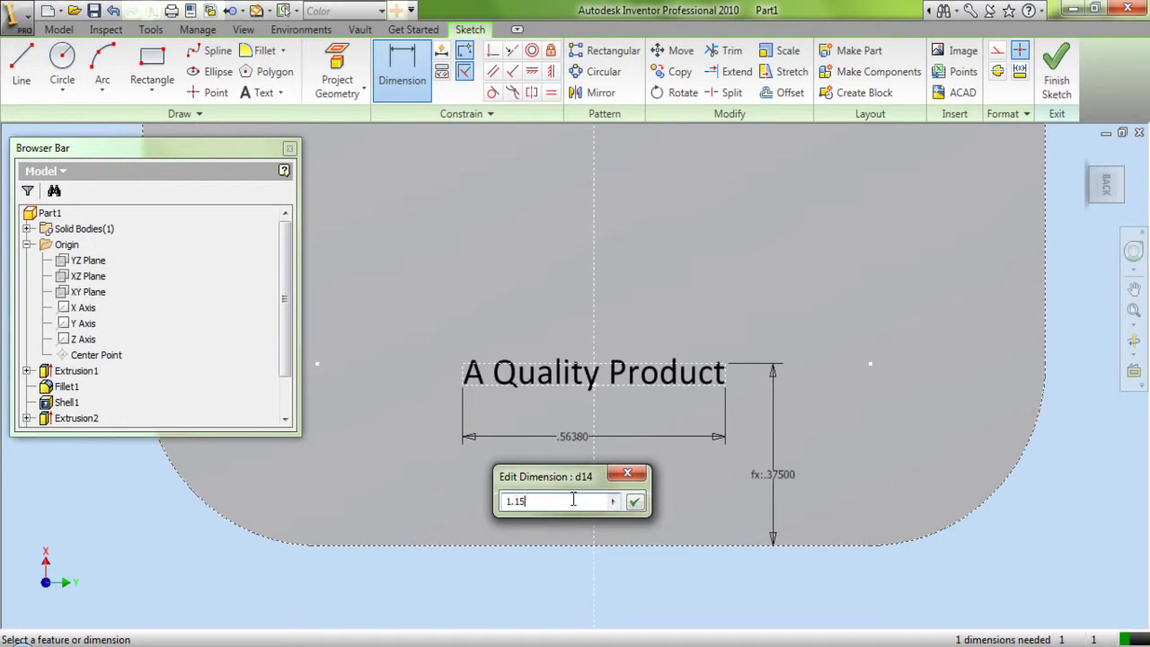
pyautogui.click(635, 501)
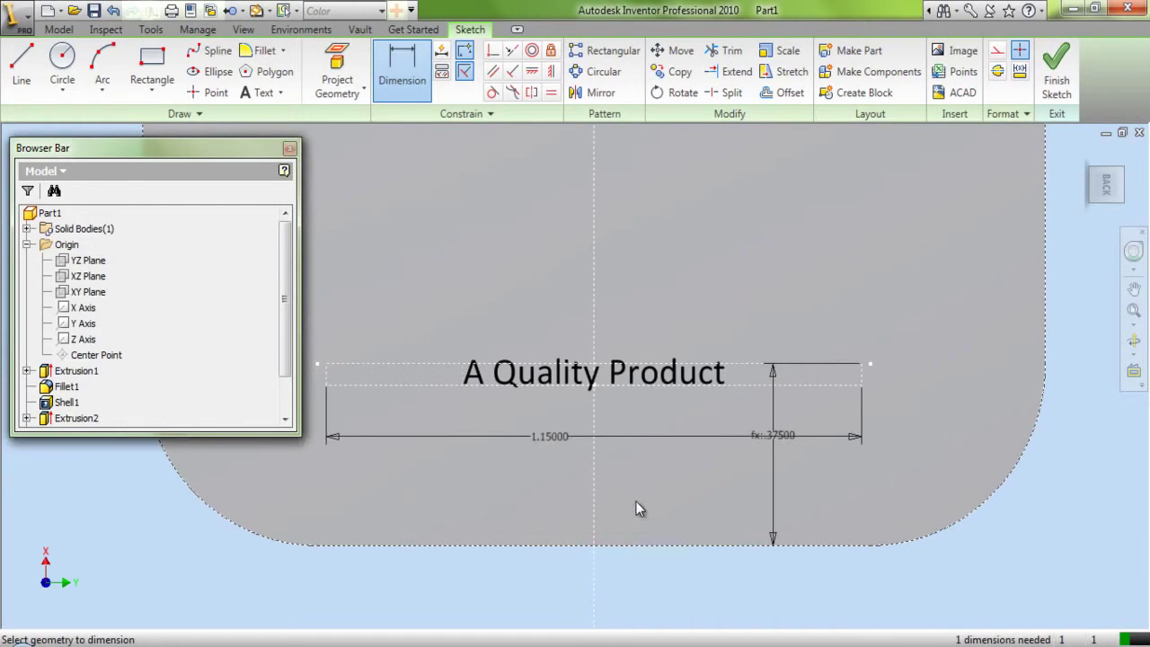
# Dimension the height of the "A Quality Product" text frame as 0.125 in and finish the sketch
pyautogui.click(860, 374)
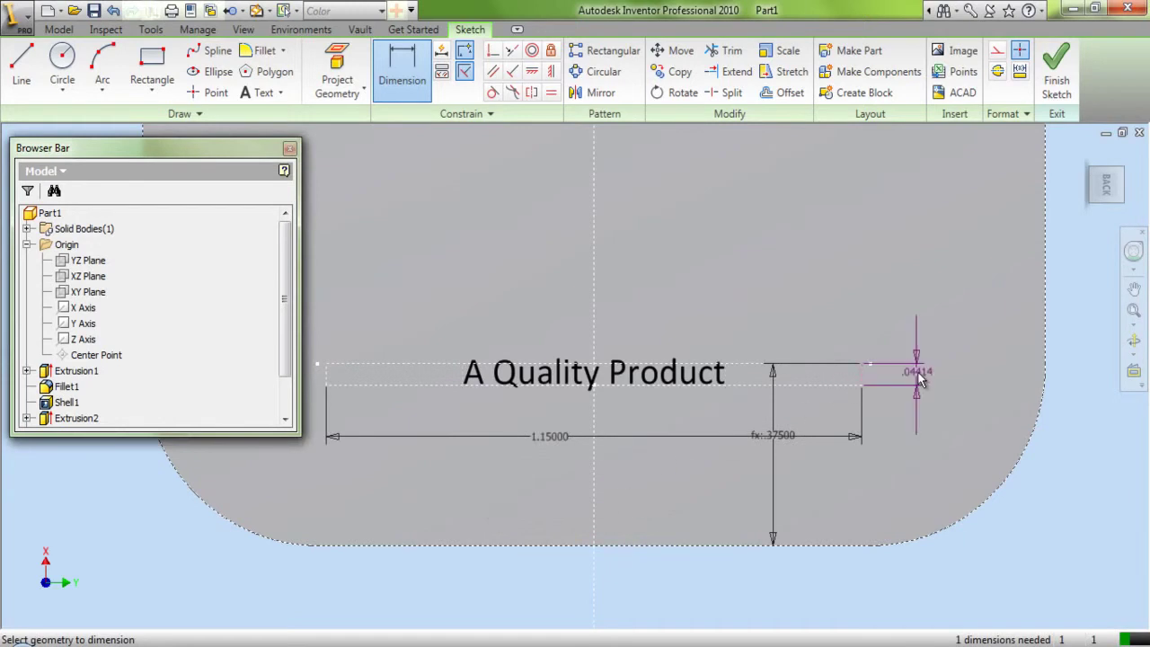
pyautogui.click(917, 378)
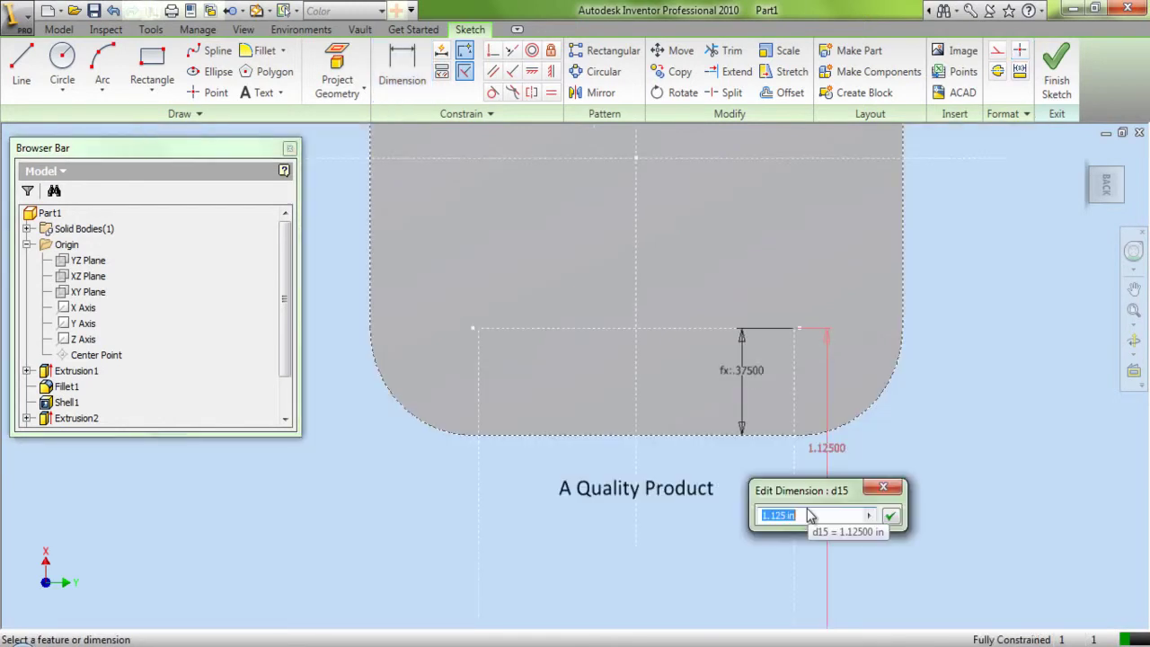
pyautogui.write('0.125')
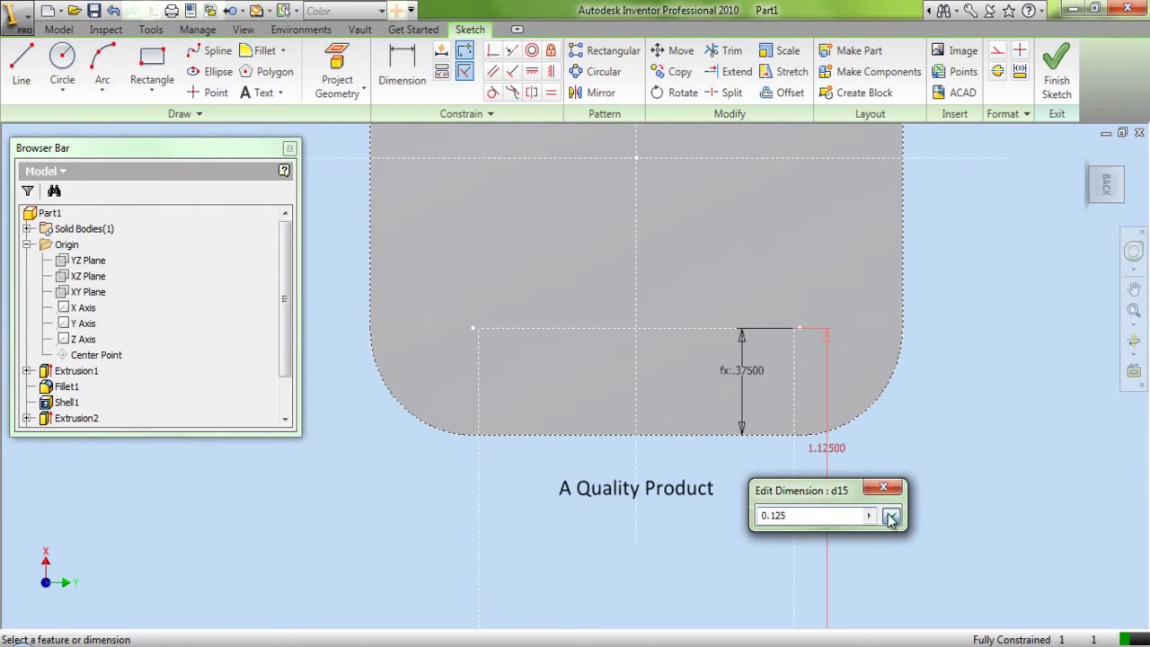
pyautogui.click(889, 515)
pyautogui.rightClick(982, 220)
pyautogui.click(955, 217)
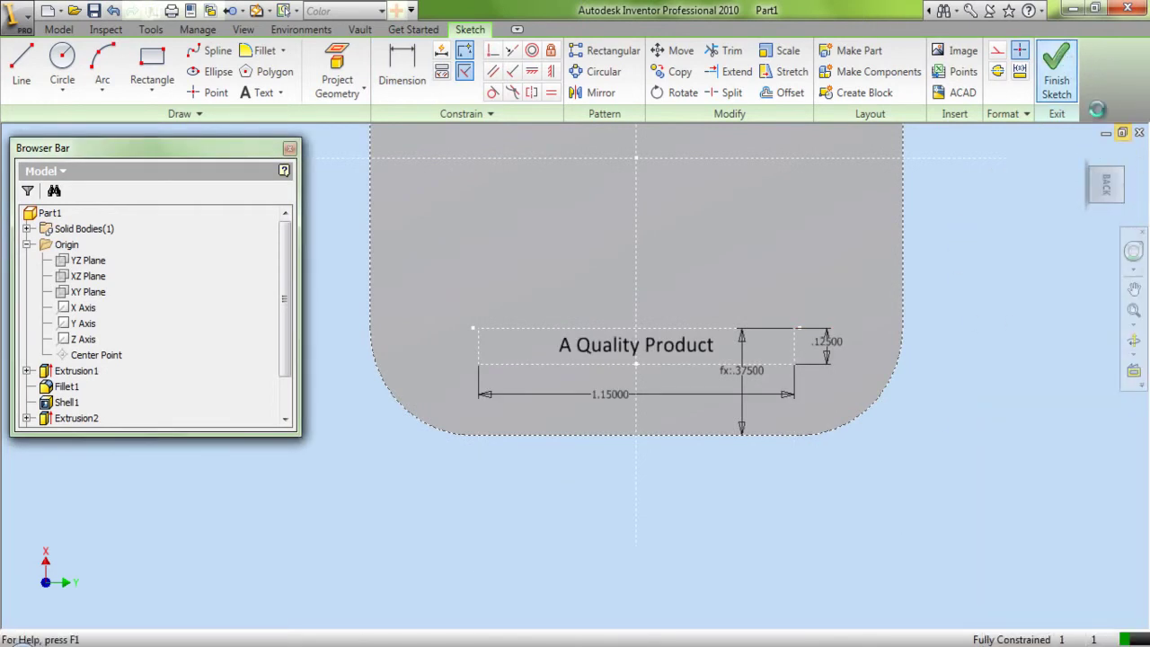
pyautogui.click(1058, 70)
pyautogui.click(1096, 179)
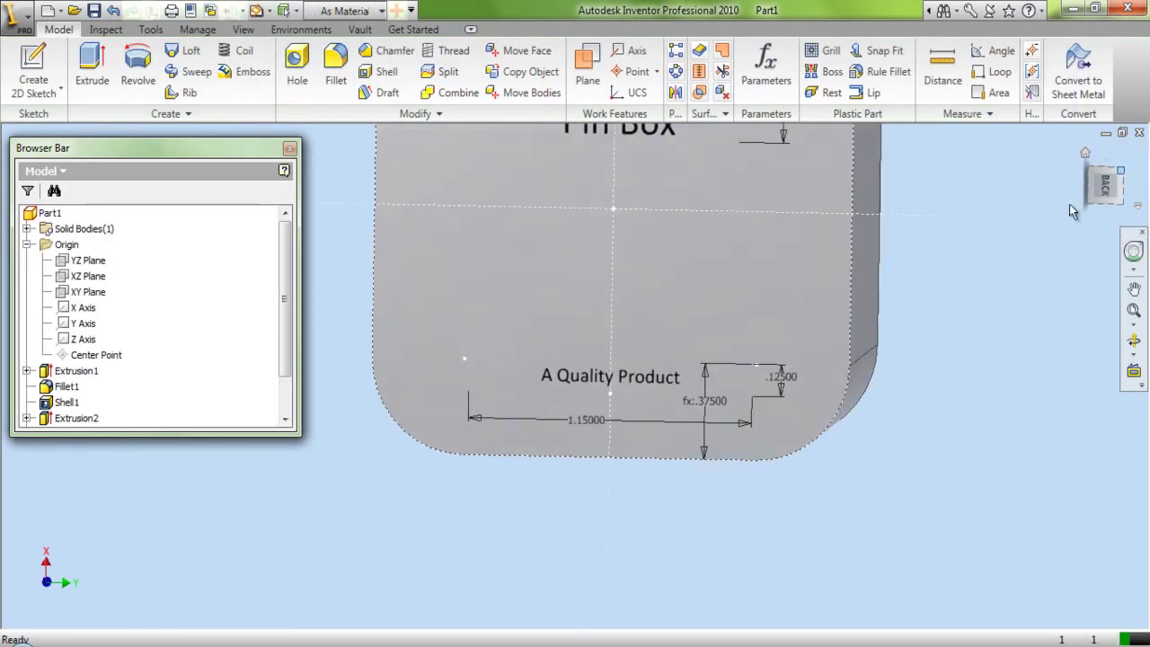
# Set up an Emboss of the "Magnetized Pin Box" and "A Quality Product" texts, engraved from the face with a depth of 0.03125 in
pyautogui.click(249, 74)
pyautogui.scroll(-5, 492, 402)
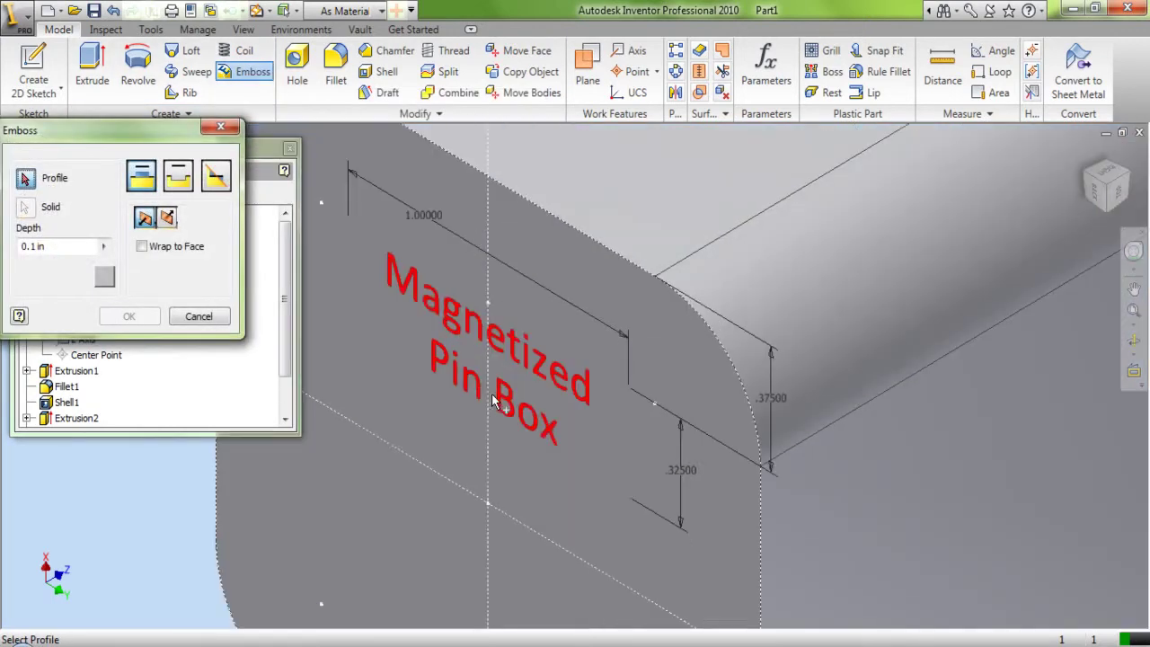
pyautogui.click(482, 388)
pyautogui.scroll(3, 510, 324)
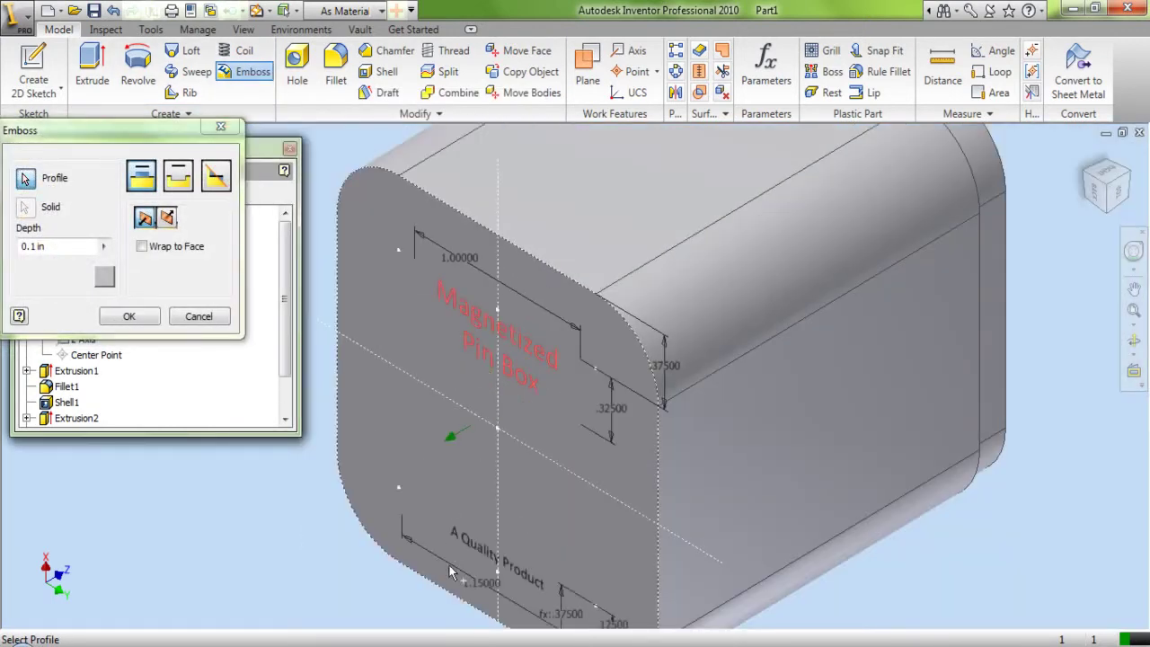
pyautogui.click(180, 179)
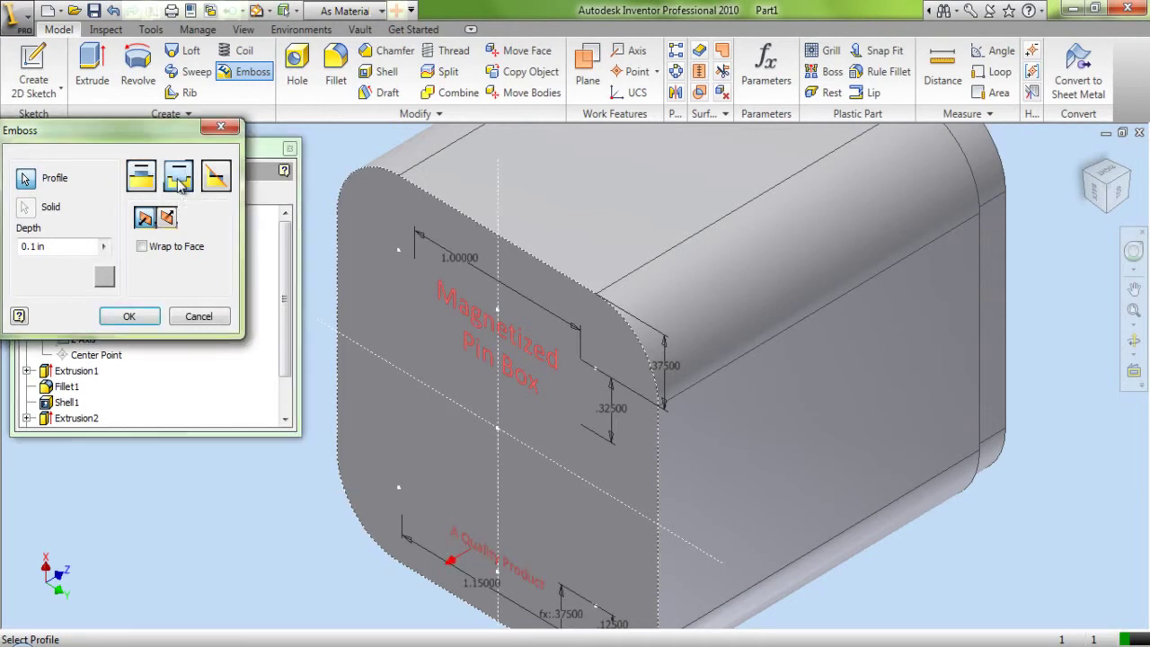
pyautogui.moveTo(76, 247); pyautogui.dragTo(25, 250)
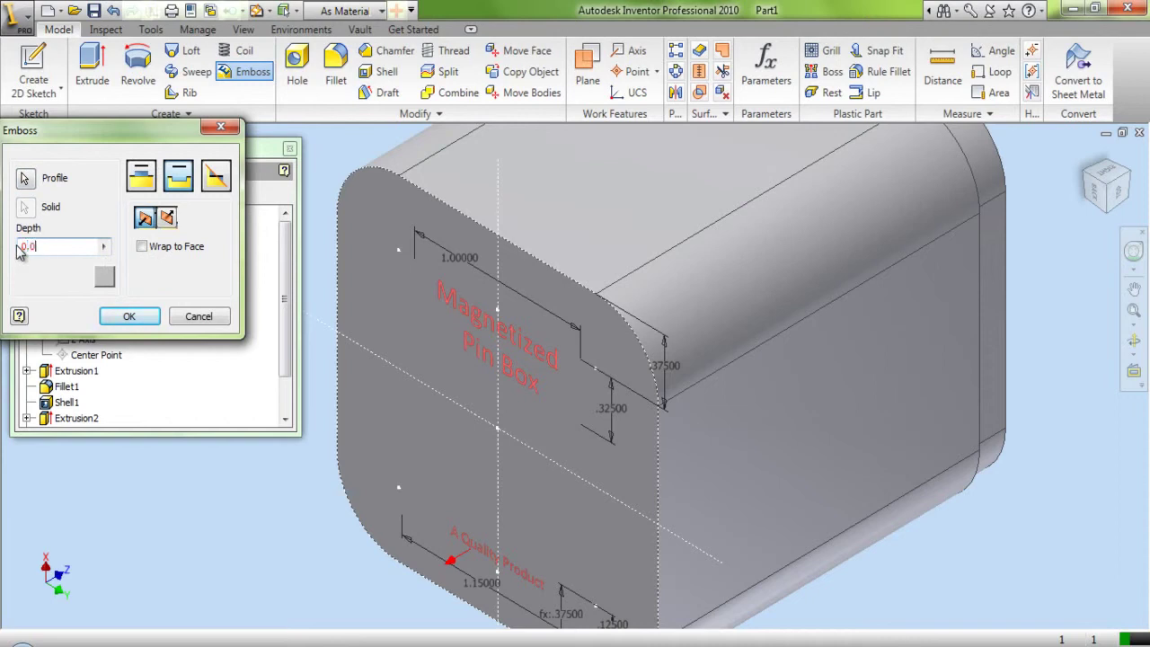
pyautogui.write('0.03125')
# Set the engraving's face color to Red and complete the emboss of both texts
pyautogui.click(105, 276)
pyautogui.click(225, 163)
pyautogui.write('red')
pyautogui.click(150, 185)
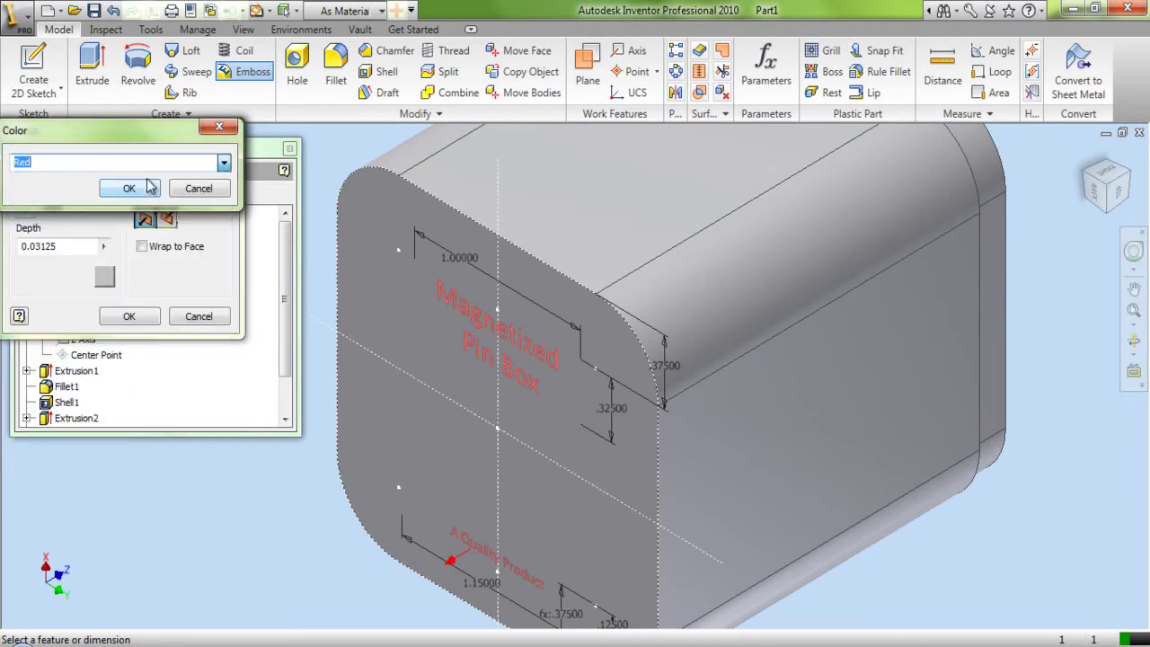
pyautogui.click(142, 188)
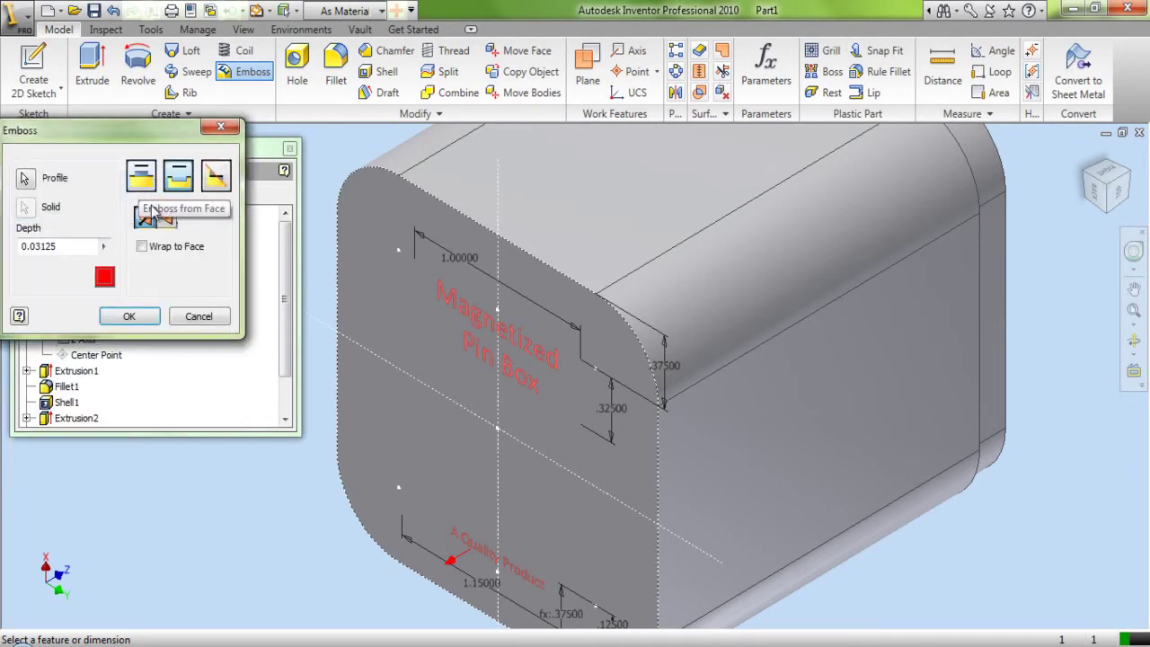
pyautogui.click(168, 218)
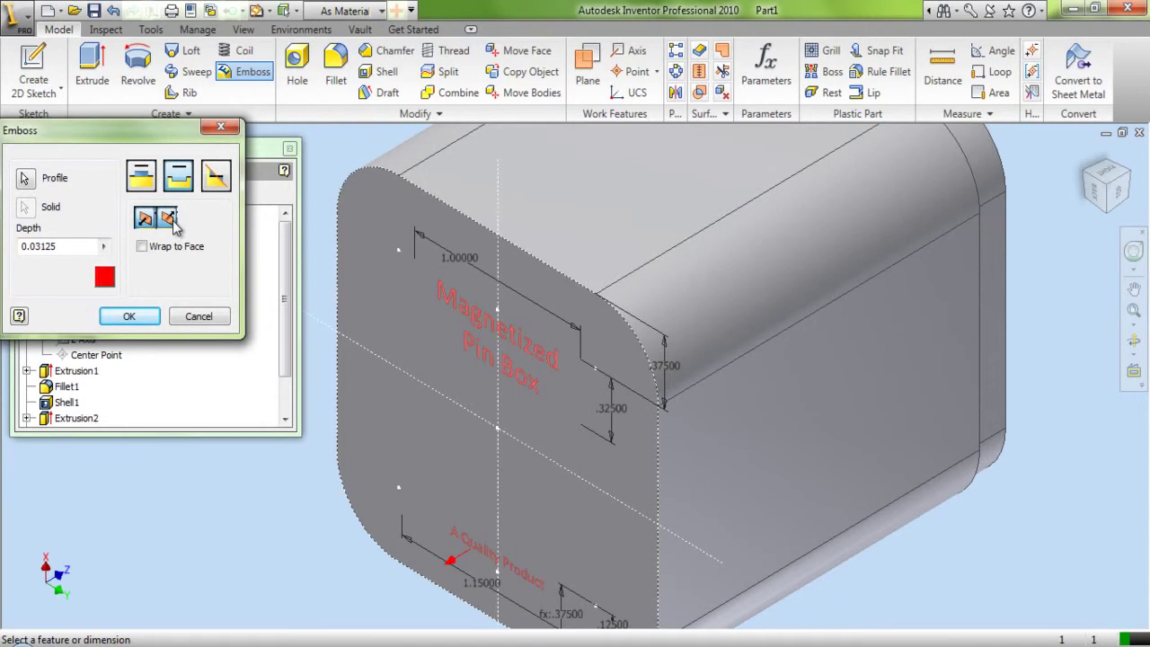
pyautogui.click(141, 316)
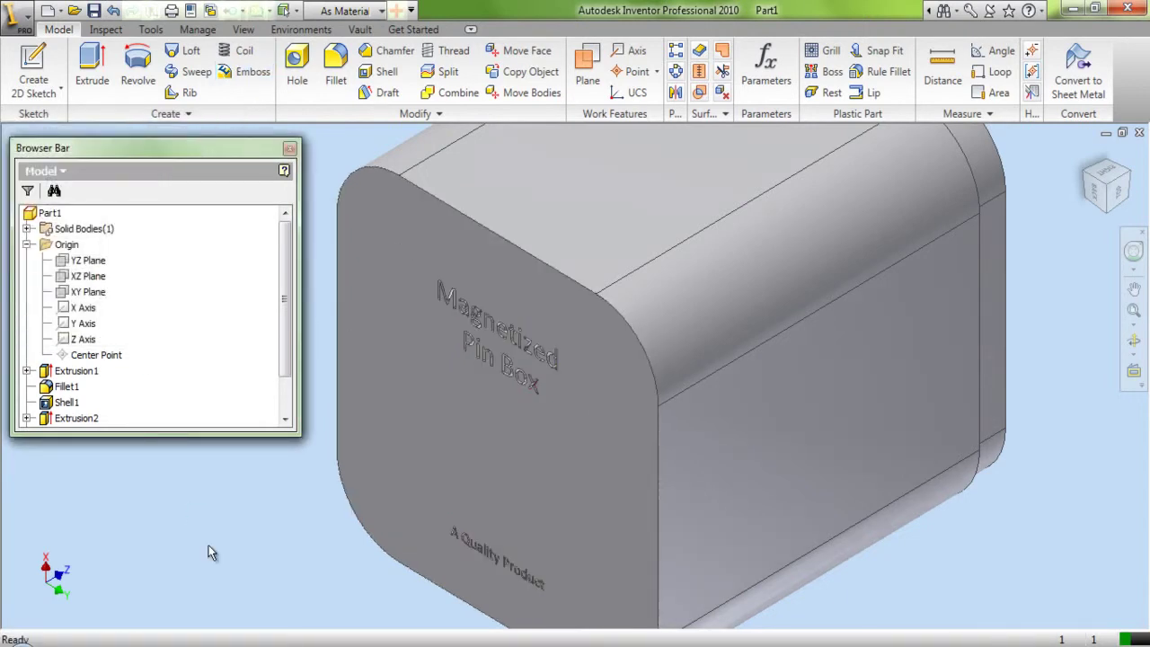
# Set the feature color of the text emboss to Red in its properties
pyautogui.scroll(-1, 226, 377)
pyautogui.click(56, 402)
pyautogui.rightClick(56, 404)
pyautogui.click(74, 363)
pyautogui.click(186, 365)
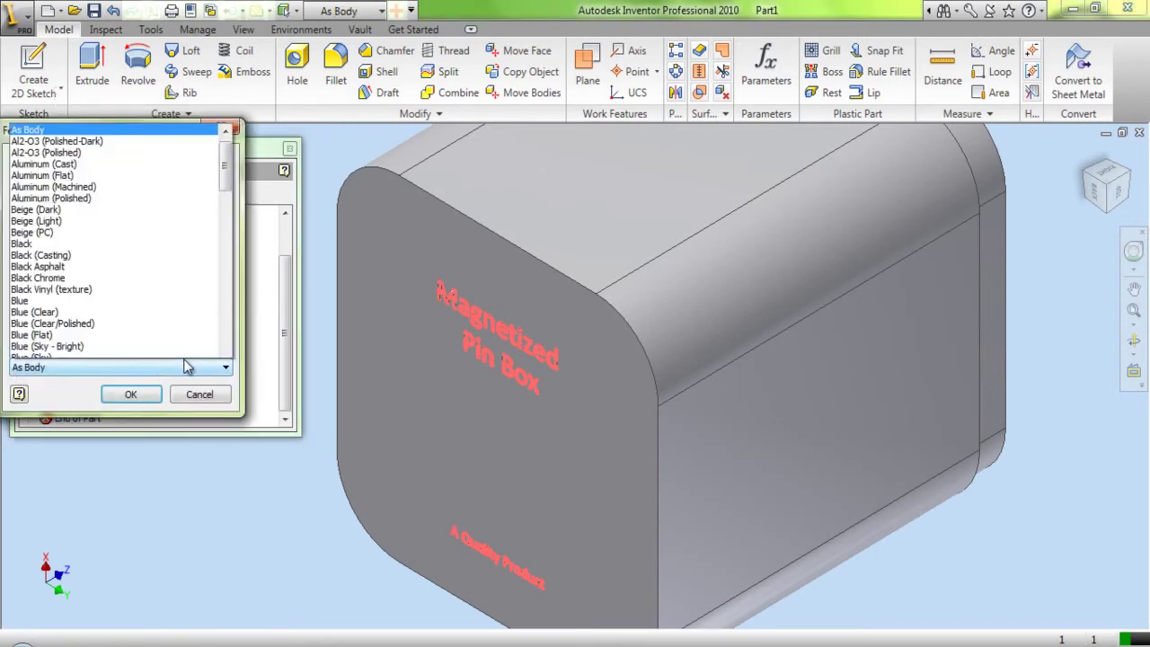
pyautogui.scroll(-20, 134, 226)
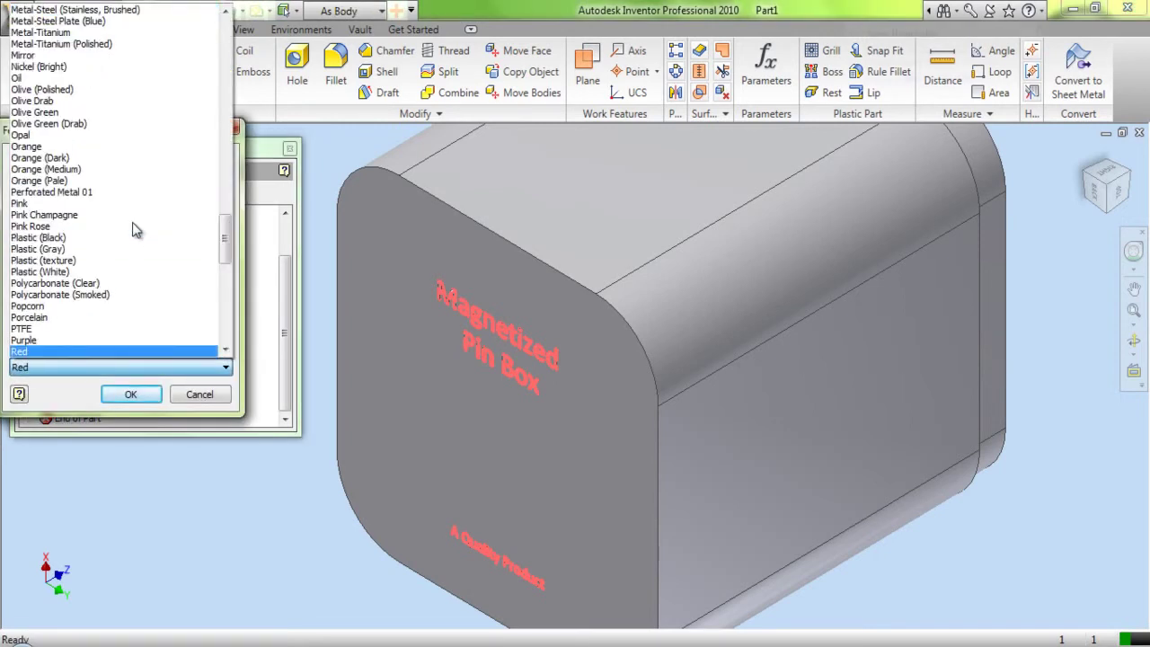
pyautogui.click(111, 351)
pyautogui.click(131, 394)
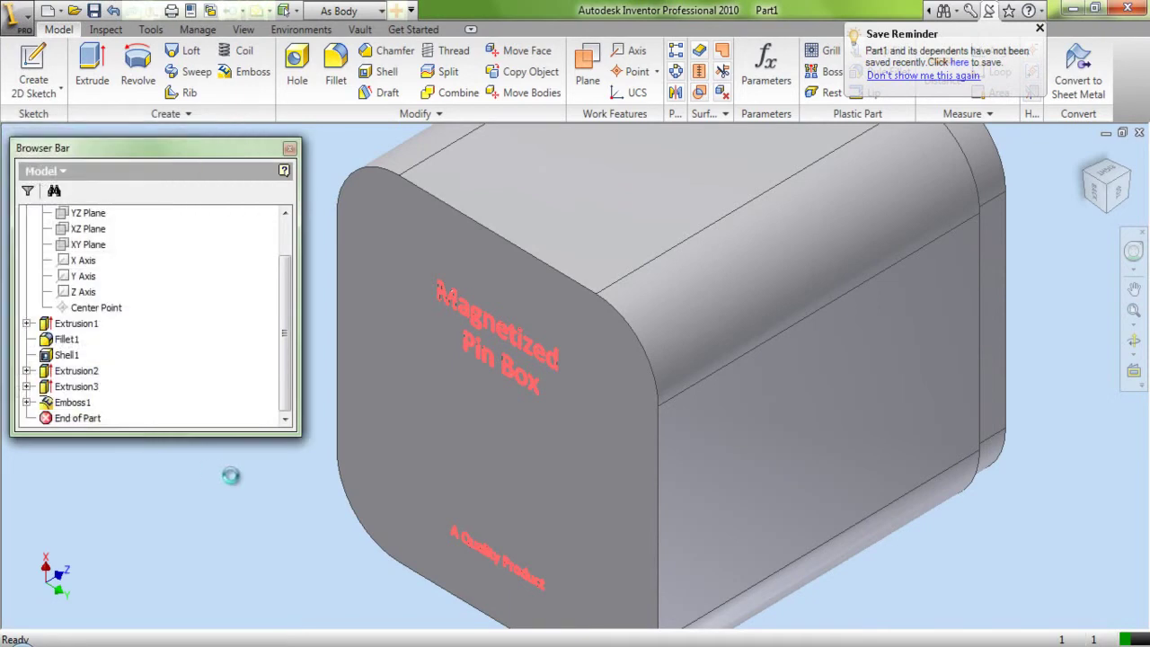
# Examine both engraved texts on the box's bottom face up close, and return to the home view
pyautogui.click(1134, 342)
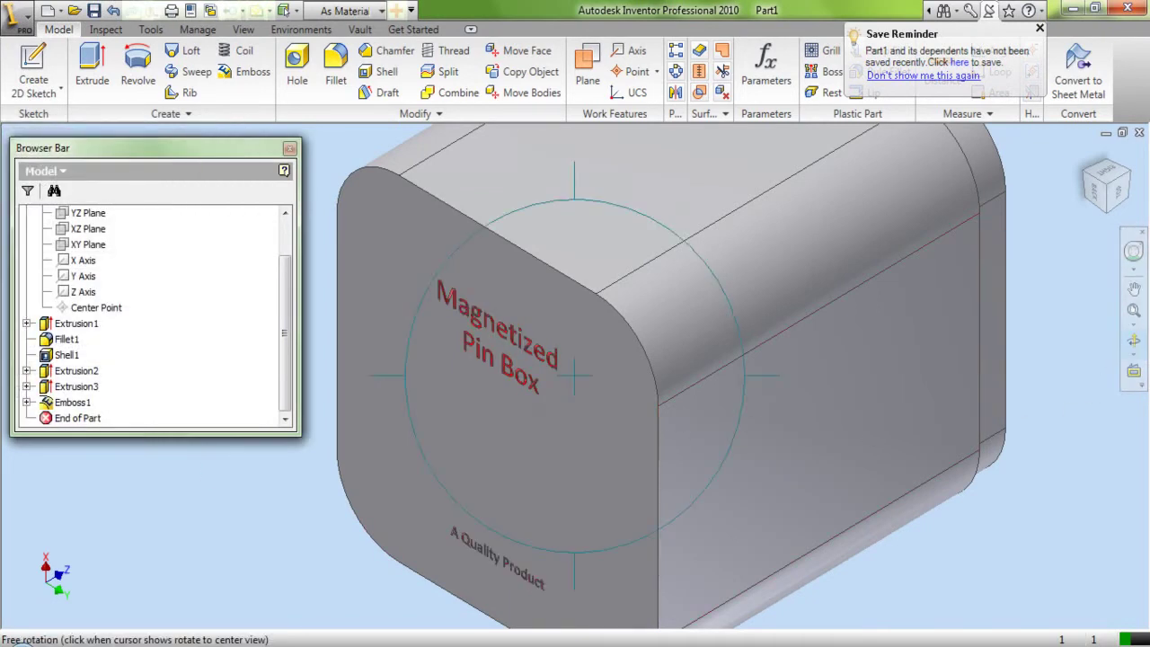
pyautogui.scroll(3, 509, 360)
pyautogui.moveTo(510, 361); pyautogui.dragTo(588, 302)
pyautogui.scroll(-2, 566, 402)
pyautogui.moveTo(566, 402); pyautogui.dragTo(530, 482)
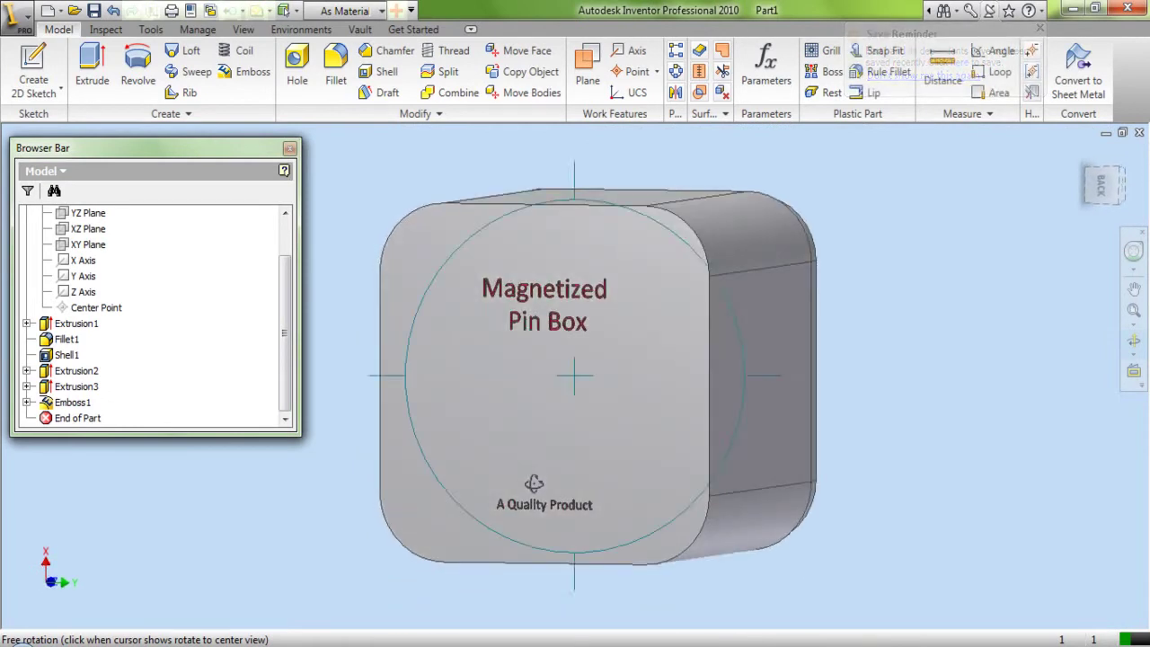
pyautogui.scroll(4, 526, 506)
pyautogui.rightClick(548, 428)
pyautogui.click(574, 432)
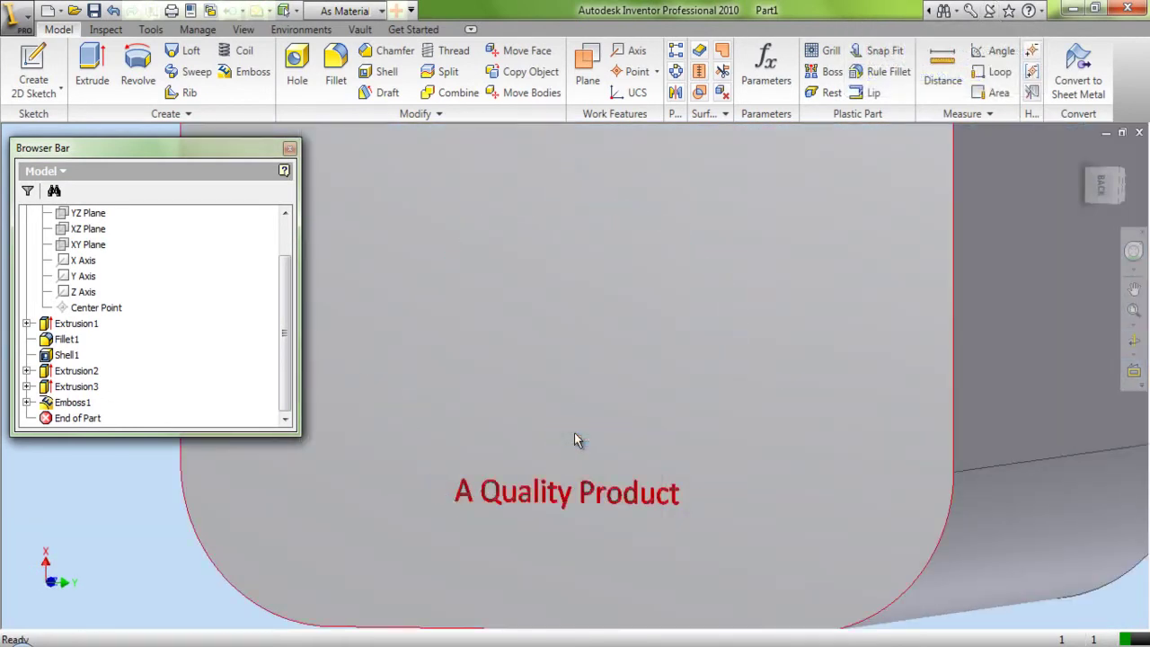
pyautogui.rightClick(574, 432)
pyautogui.click(612, 369)
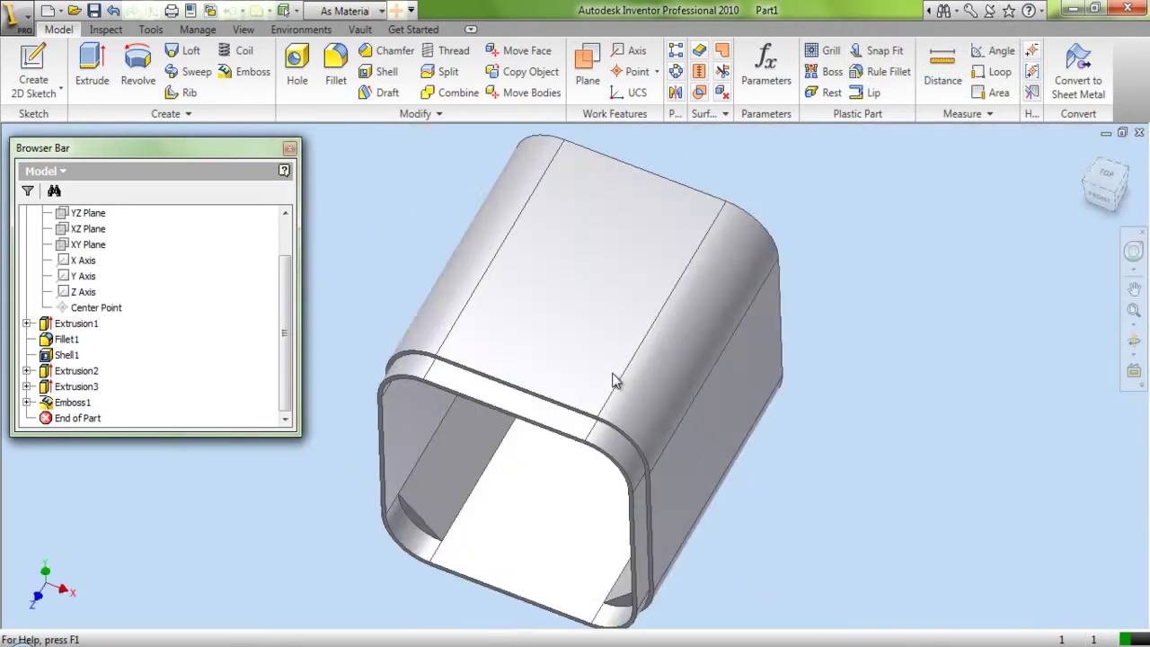
# Collapse the part's model tree, and save and close the part
pyautogui.rightClick(225, 322)
pyautogui.click(257, 523)
pyautogui.click(94, 10)
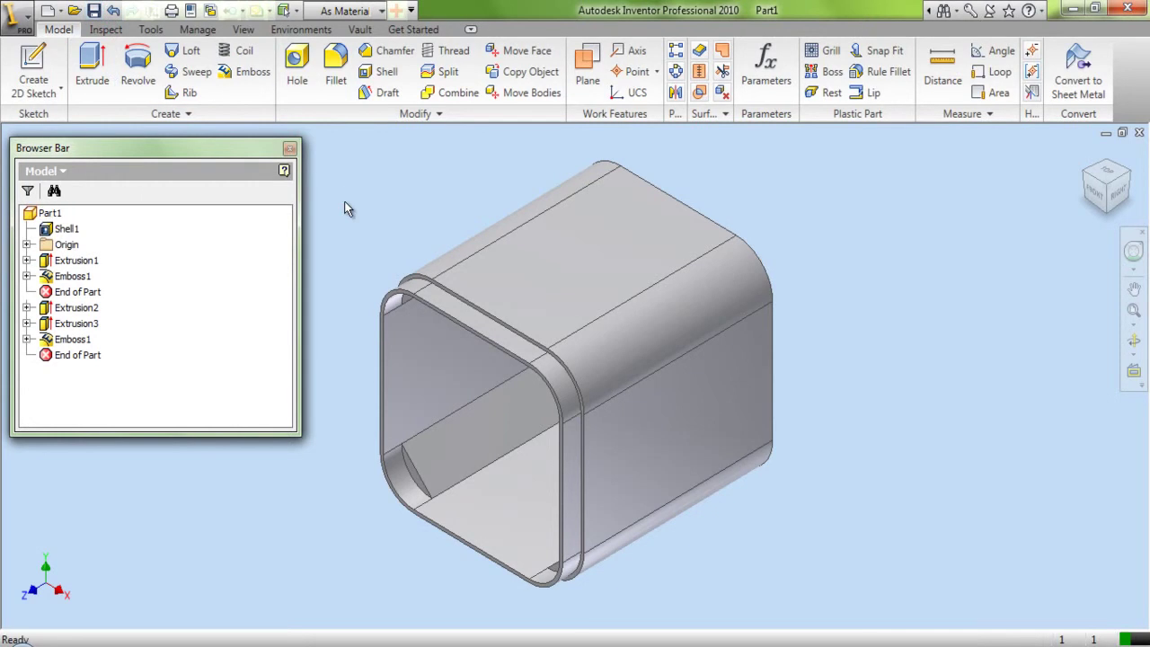
pyautogui.click(1139, 132)
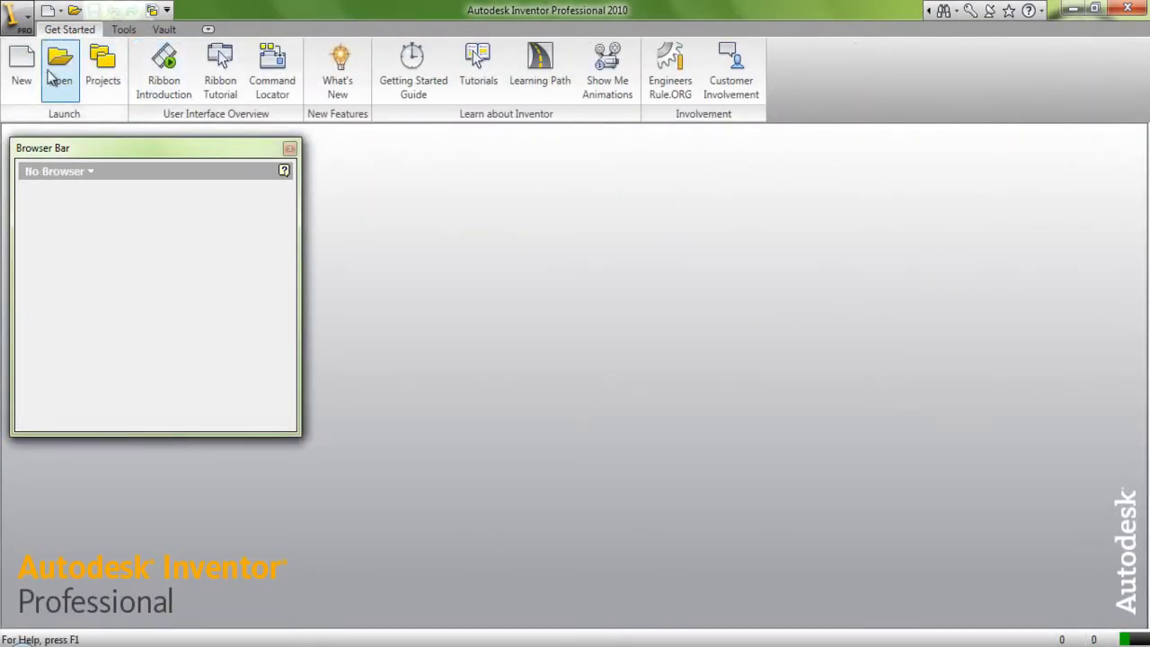
# Create a new, empty assembly file
pyautogui.click(21, 70)
pyautogui.click(558, 216)
pyautogui.click(663, 503)
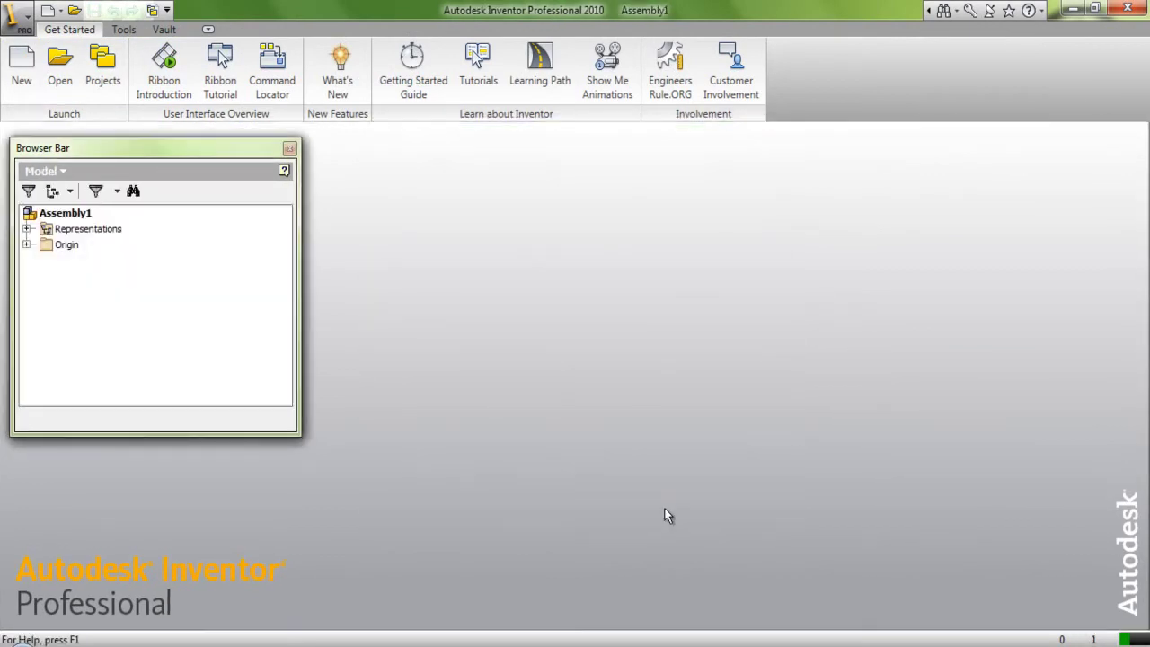
# Place a single instance of Part1 in the assembly
pyautogui.click(22, 68)
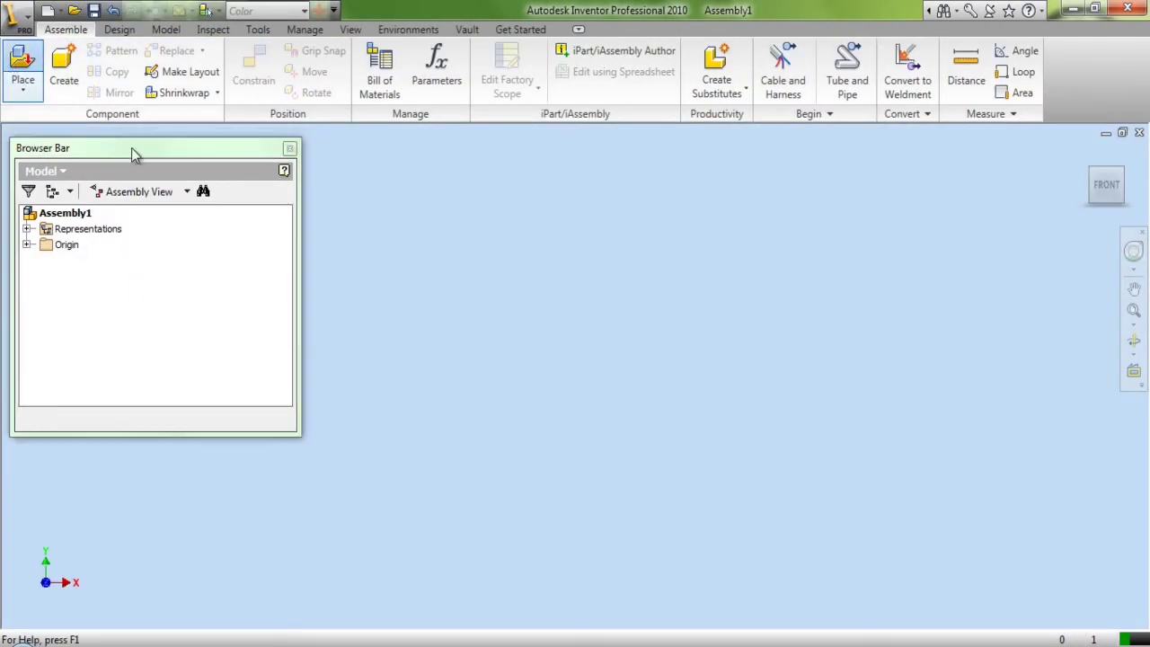
pyautogui.doubleClick(509, 300)
pyautogui.click(512, 297)
pyautogui.click(794, 552)
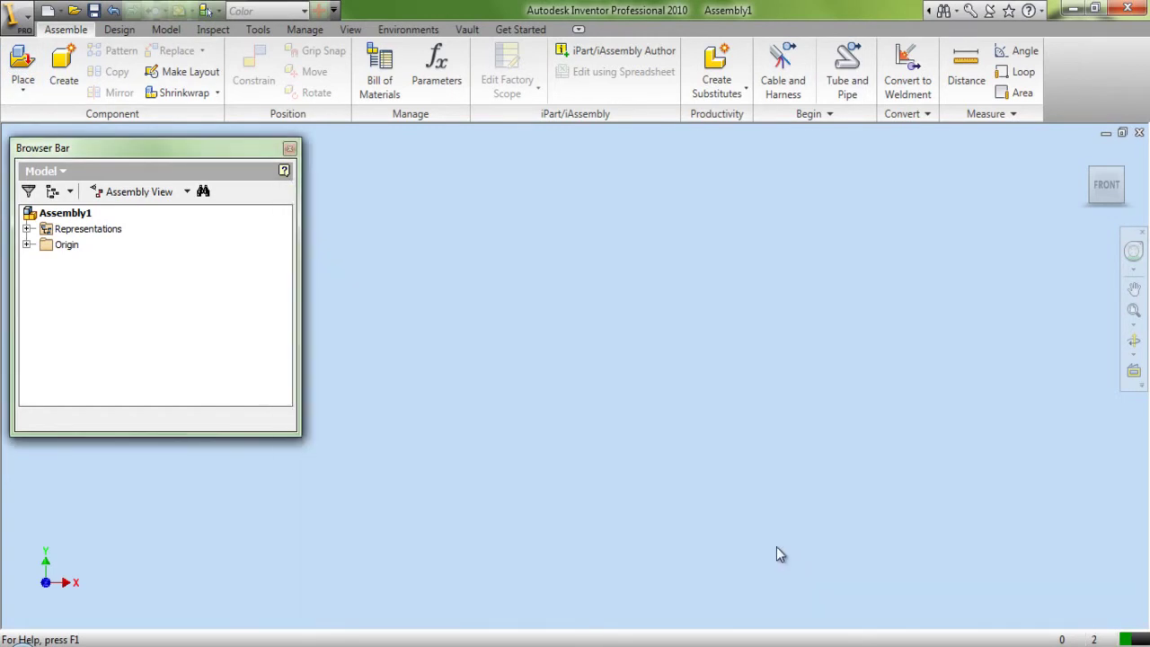
pyautogui.rightClick(923, 375)
pyautogui.click(939, 380)
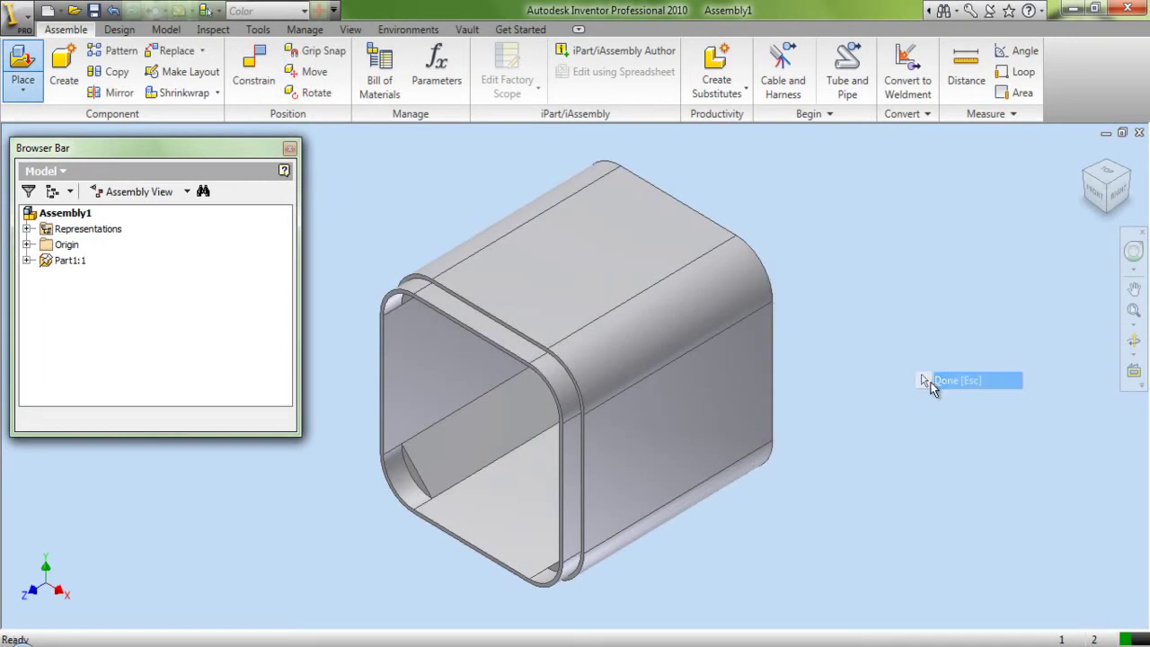
# Show the box in an isometric view with its open end up and save the assembly as "Magnetized Pin Box"
pyautogui.click(1095, 194)
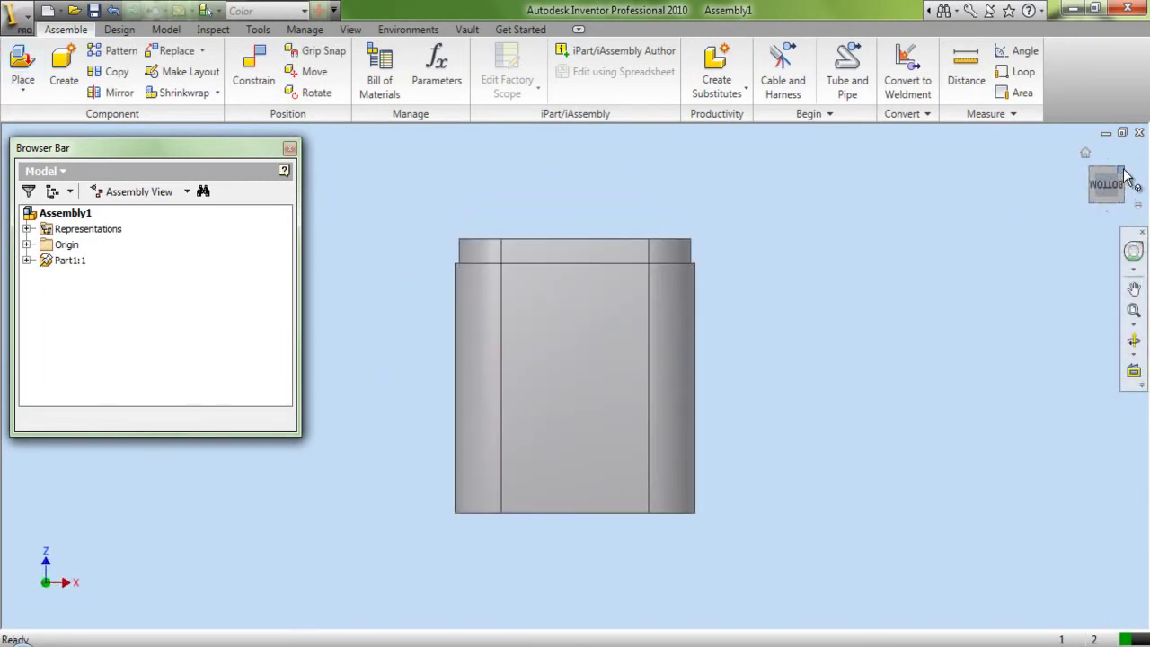
pyautogui.click(1123, 171)
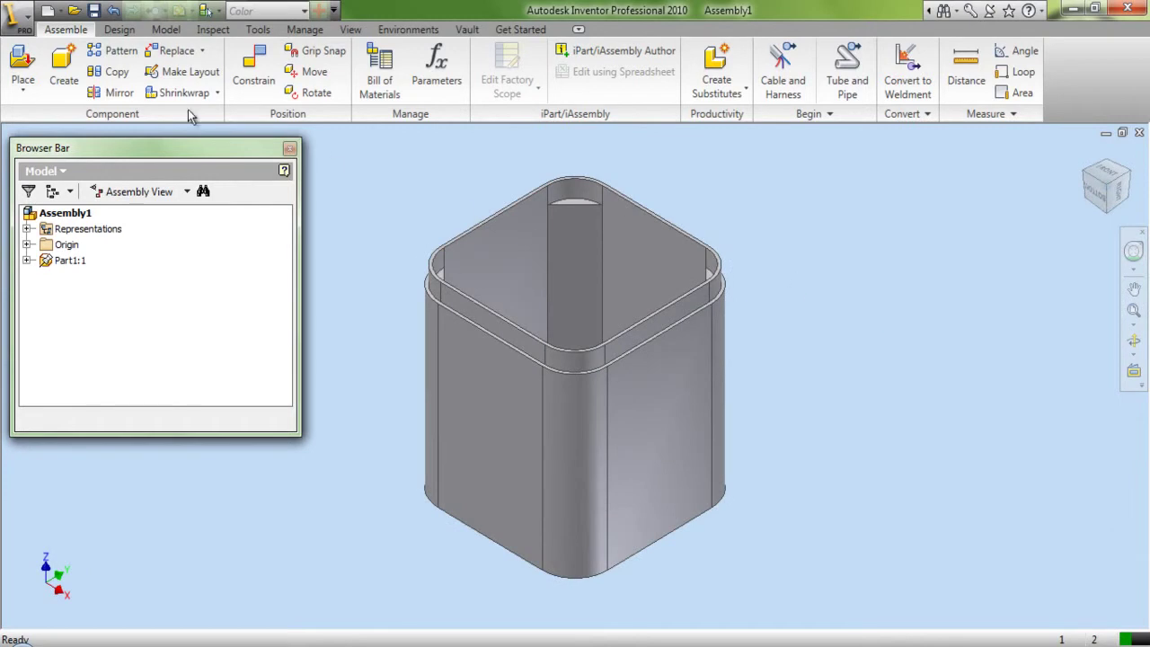
pyautogui.click(94, 10)
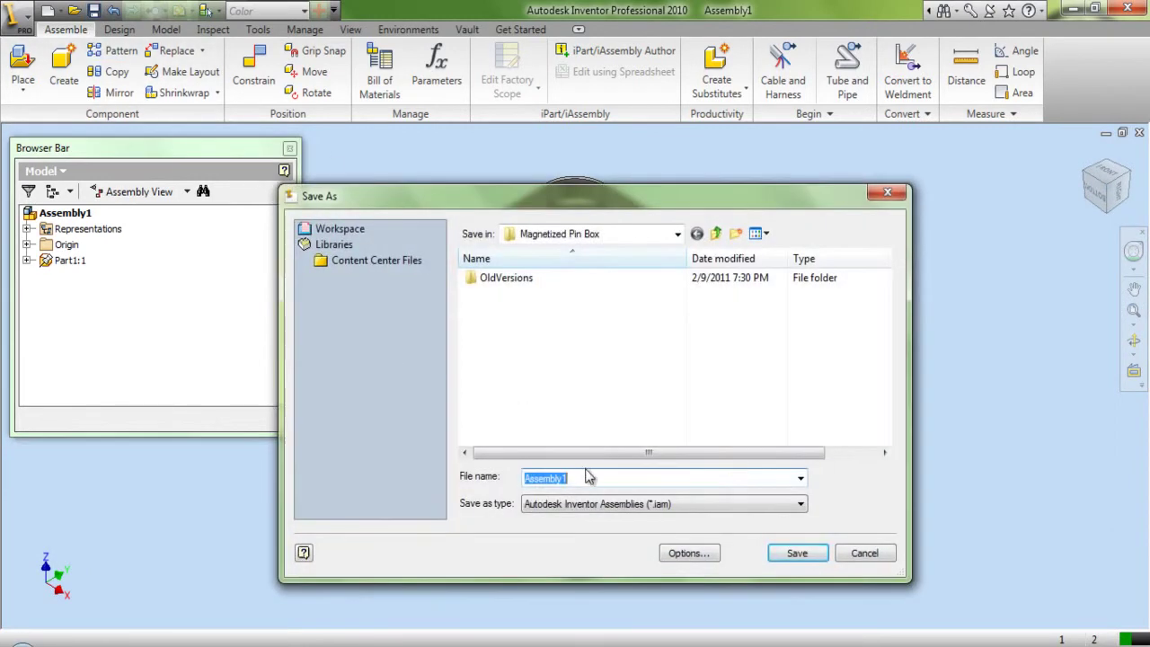
pyautogui.write('Magnetized Pin Box')
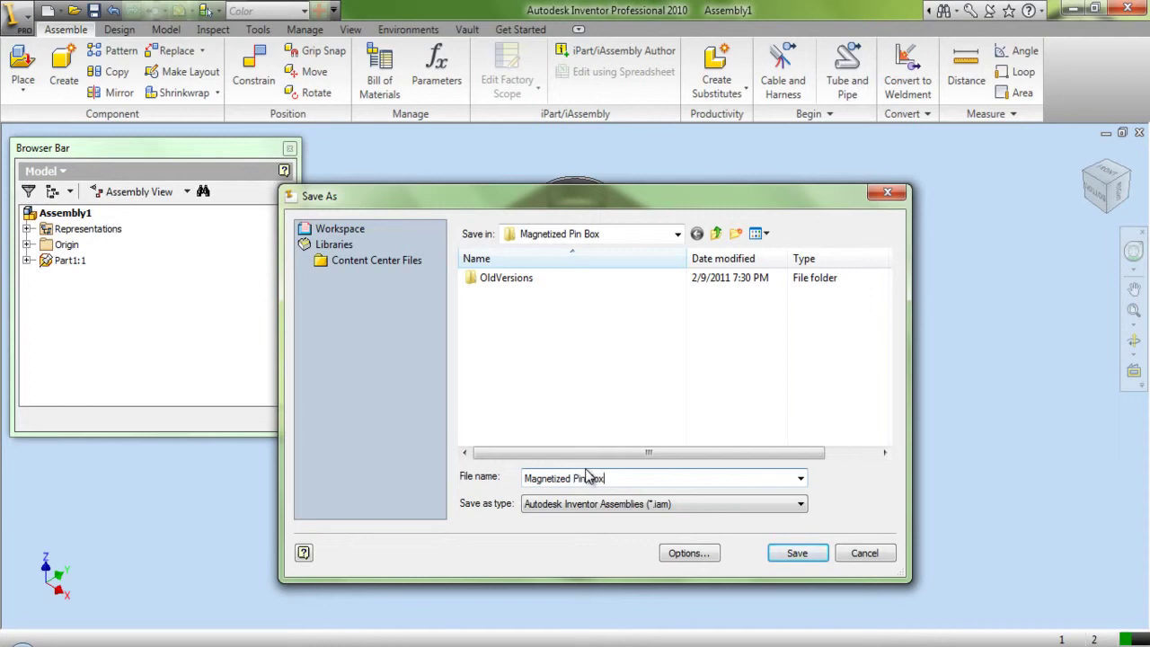
pyautogui.click(797, 553)
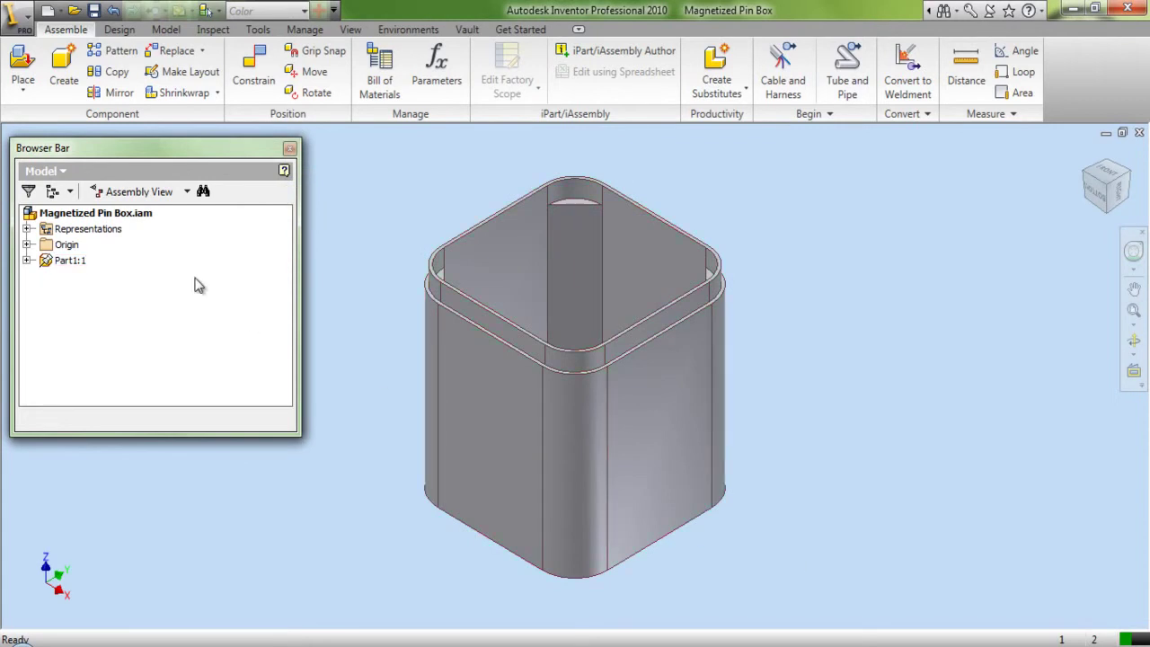
# Create an in-place part Part2 from Standard.ipt, with its first sketch on the narrow ledge face around the box's lip
pyautogui.click(65, 65)
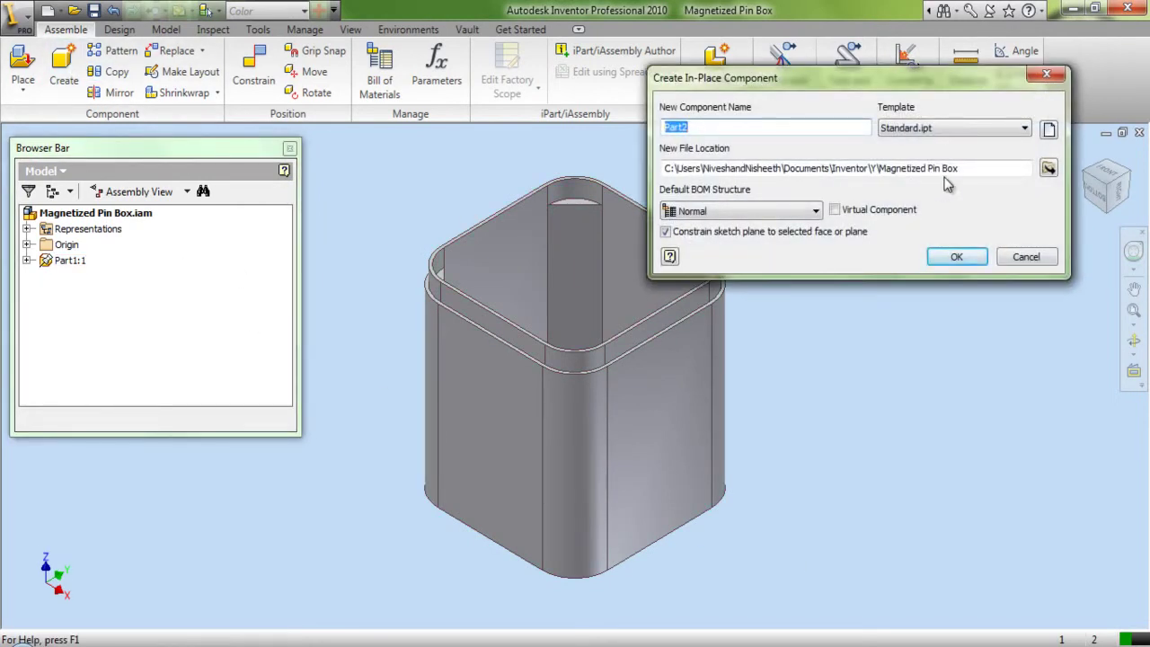
pyautogui.click(956, 257)
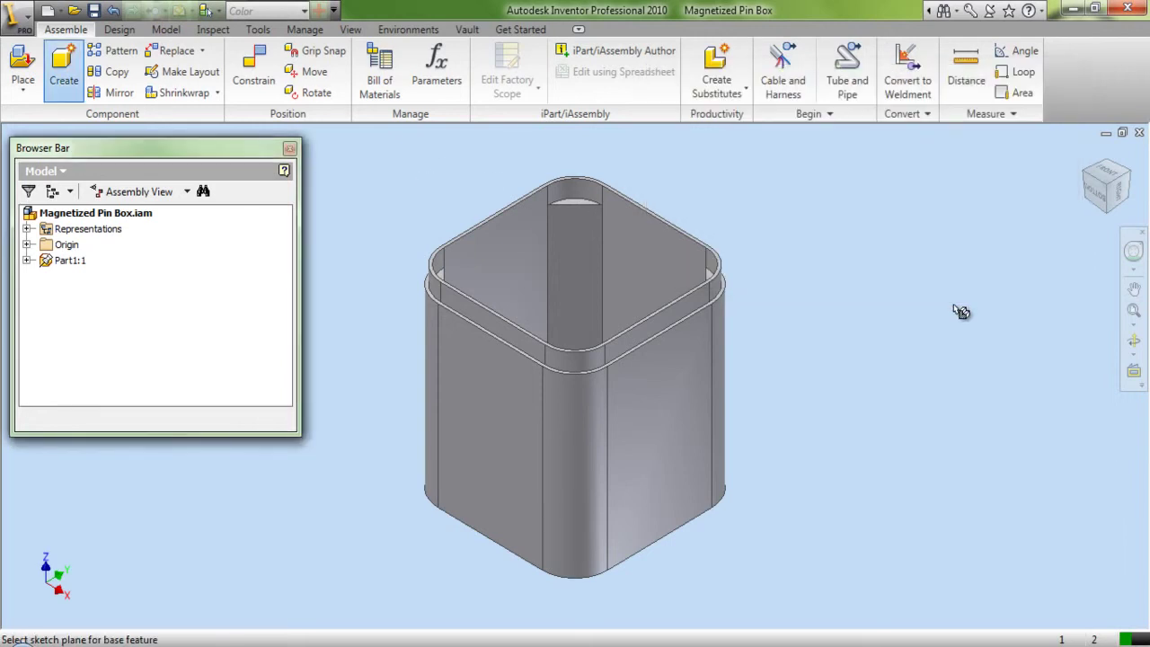
pyautogui.scroll(5, 395, 286)
pyautogui.scroll(2, 392, 285)
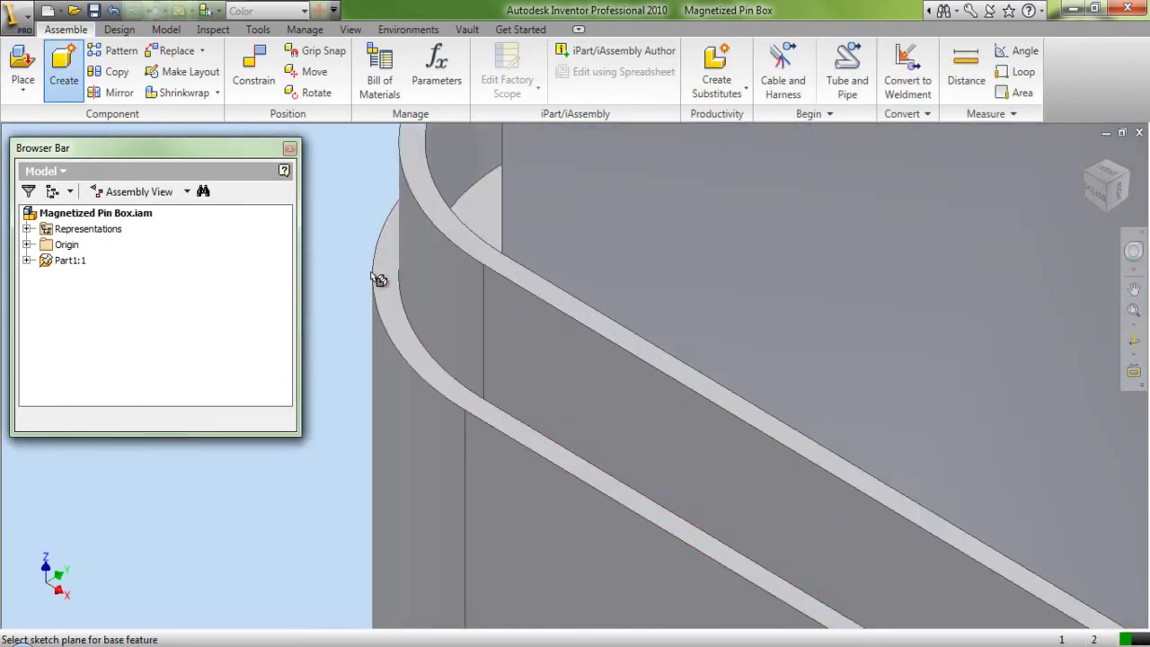
pyautogui.click(400, 314)
pyautogui.scroll(-5, 402, 322)
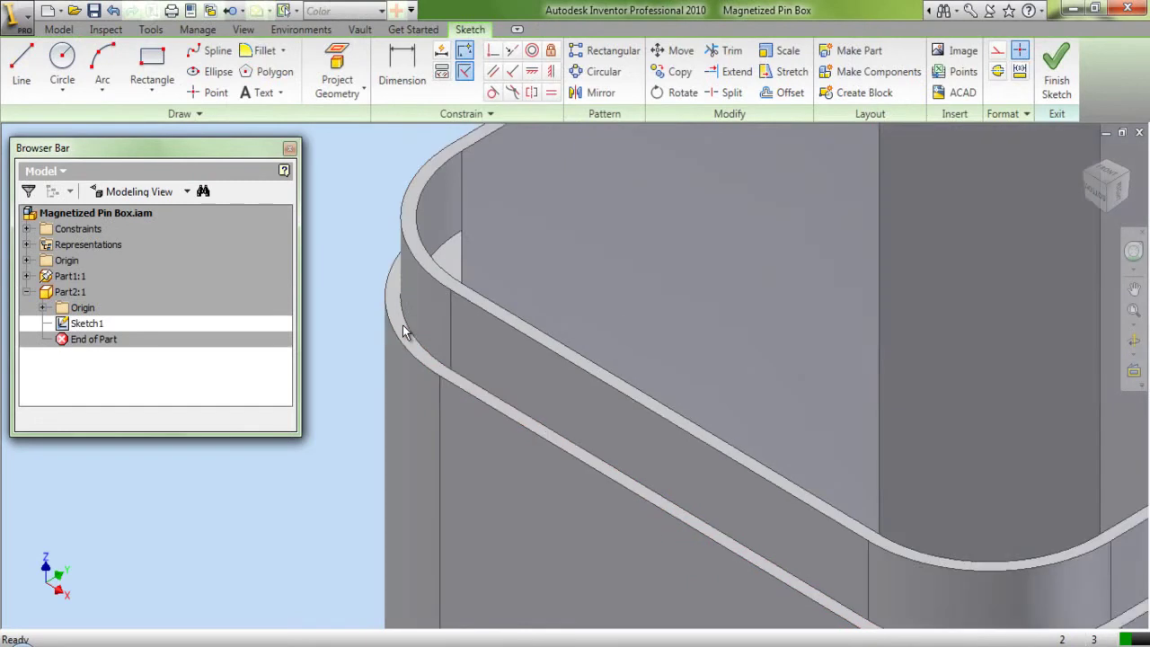
# Turn on transparency for the components that are not being edited
pyautogui.click(243, 30)
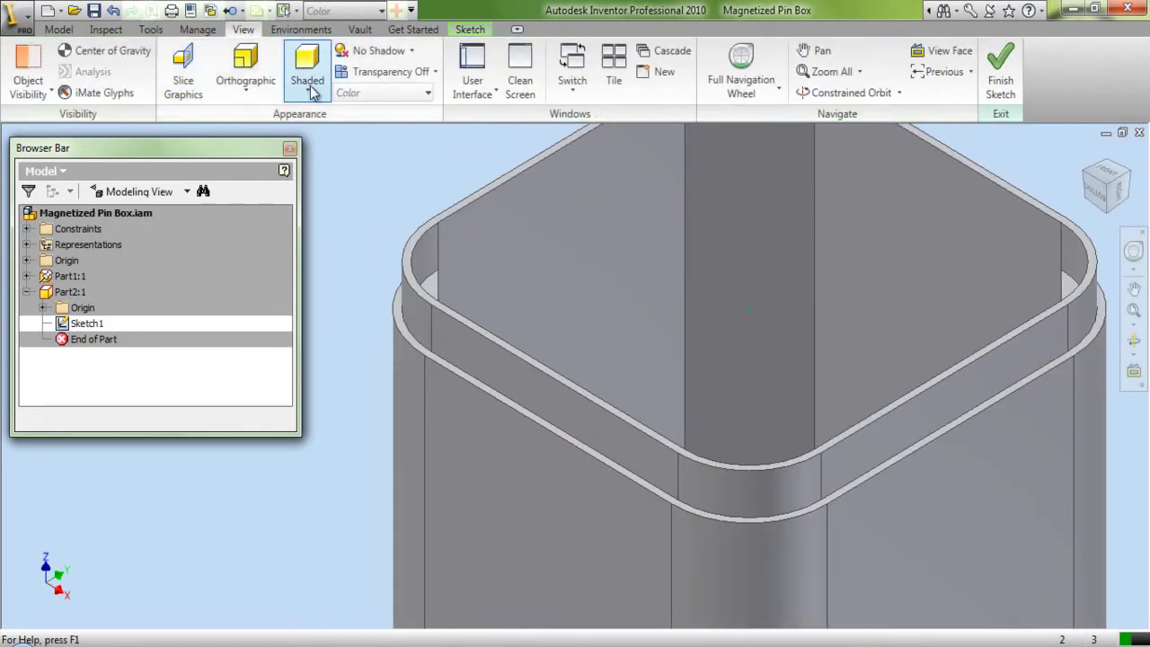
pyautogui.click(385, 77)
pyautogui.click(402, 136)
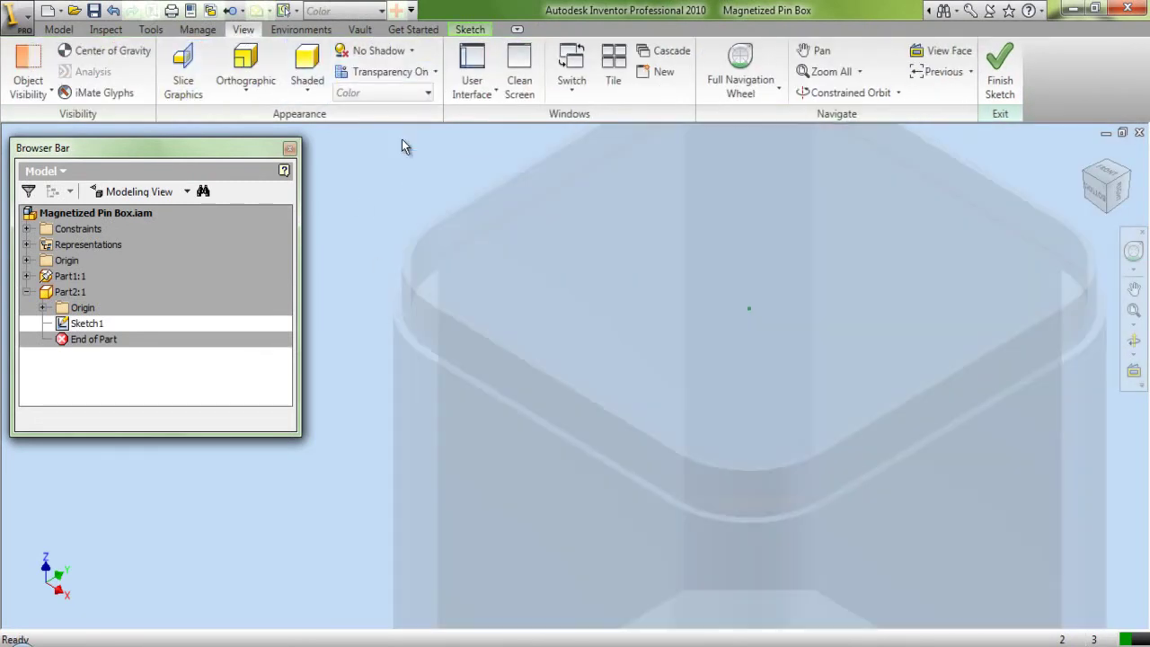
# Project the inner and outer edge loops of the box's ledge face into the new part's sketch and finish the sketch
pyautogui.click(468, 30)
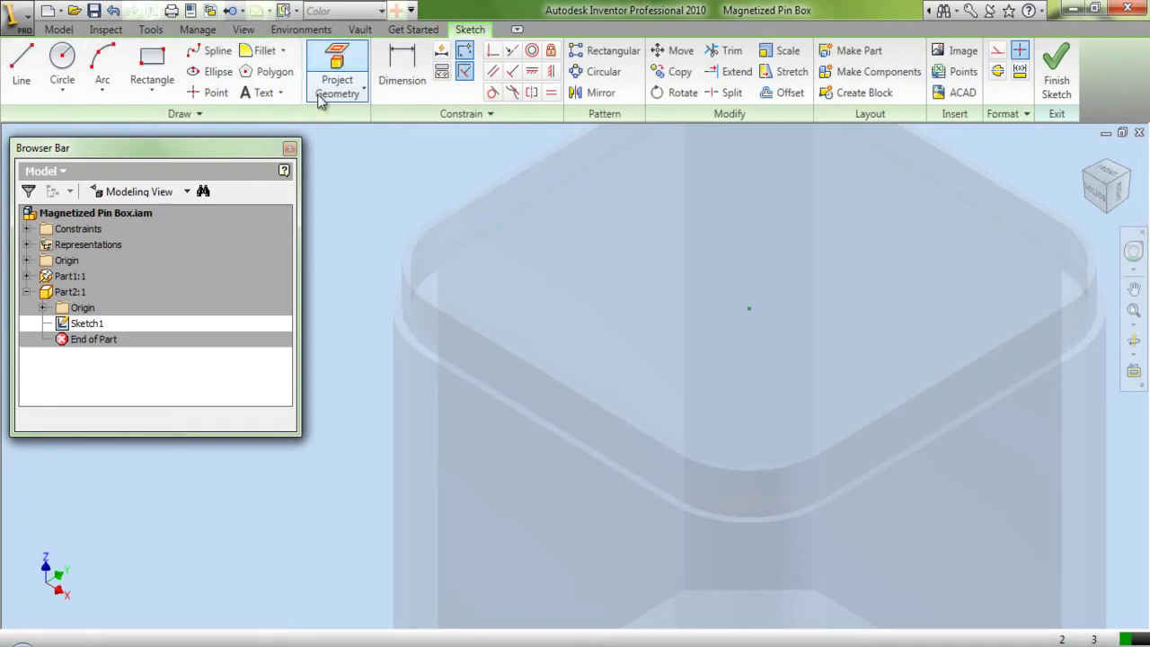
pyautogui.click(335, 63)
pyautogui.scroll(3, 395, 319)
pyautogui.scroll(-2, 413, 325)
pyautogui.click(442, 333)
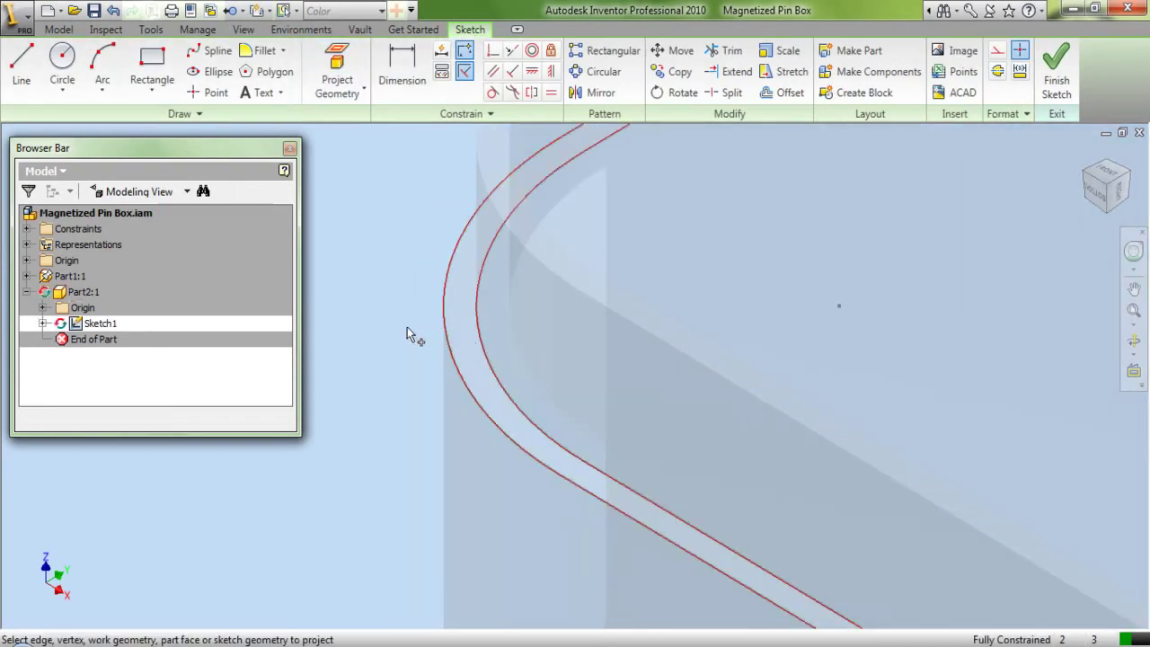
pyautogui.scroll(-3, 440, 332)
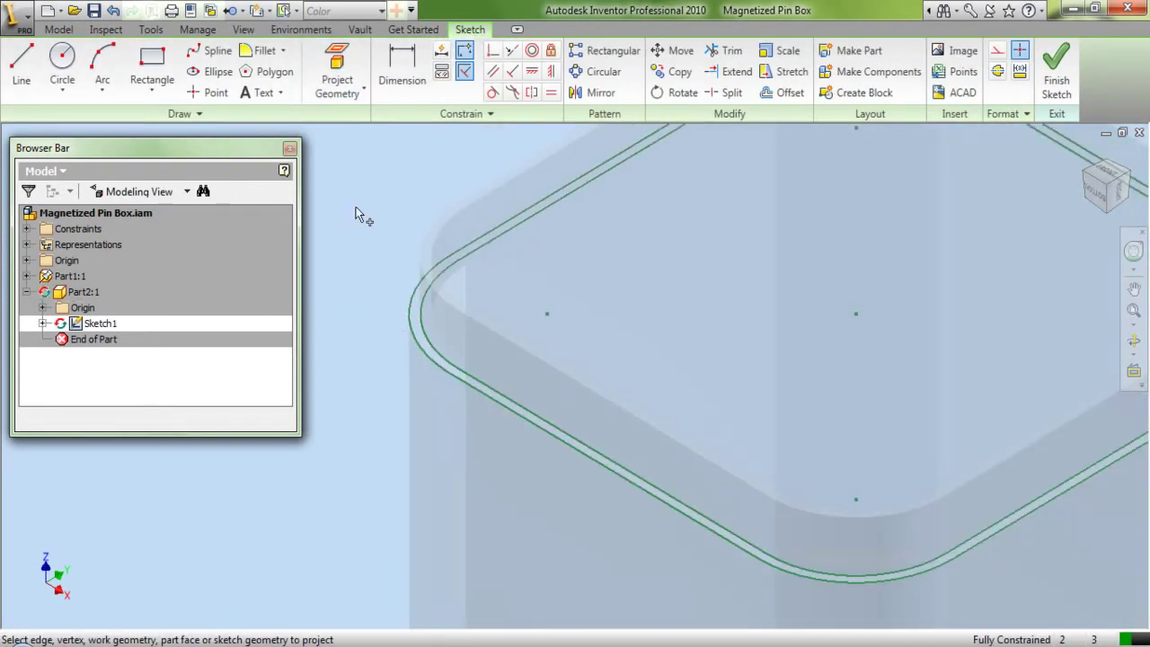
pyautogui.rightClick(355, 206)
pyautogui.click(389, 217)
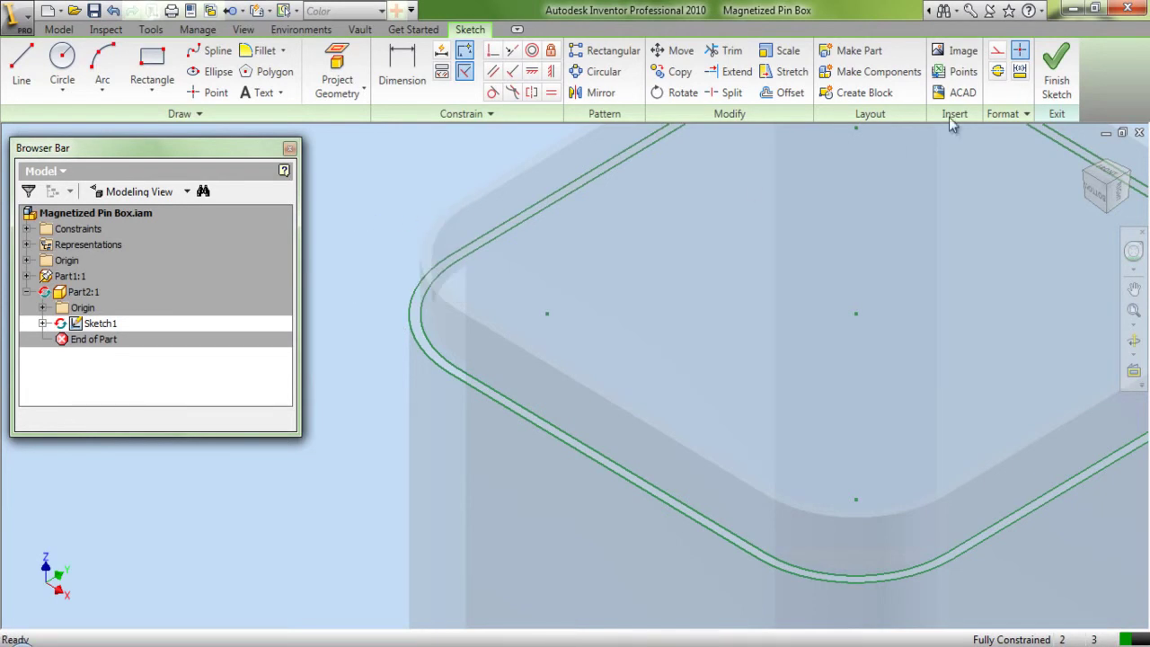
pyautogui.click(1056, 67)
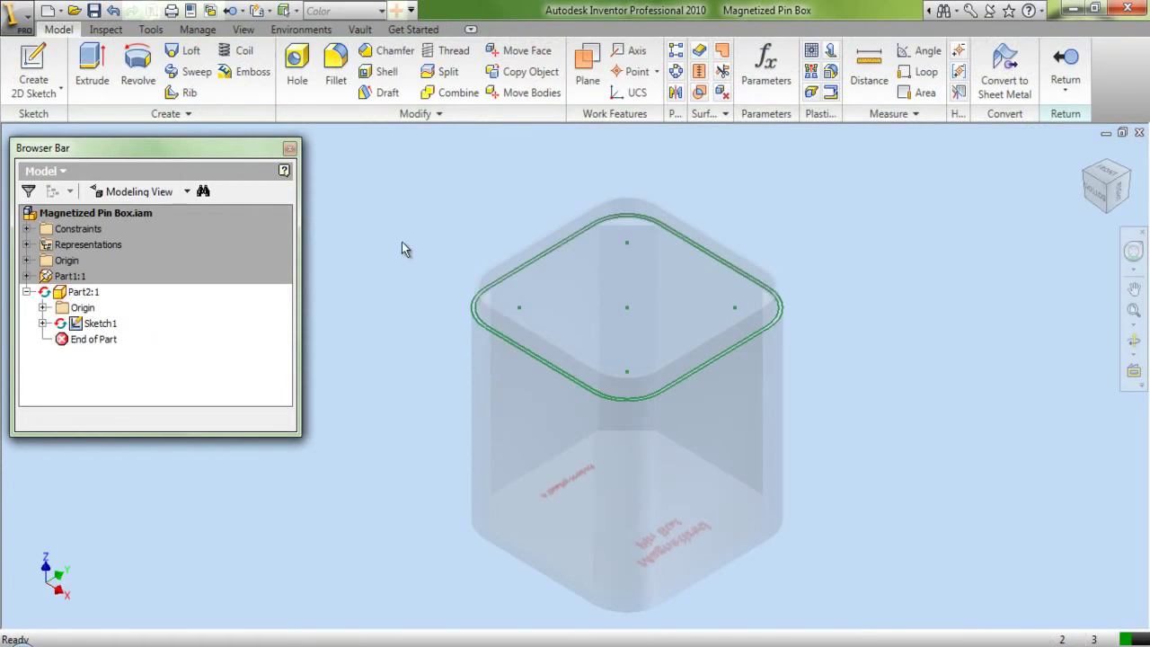